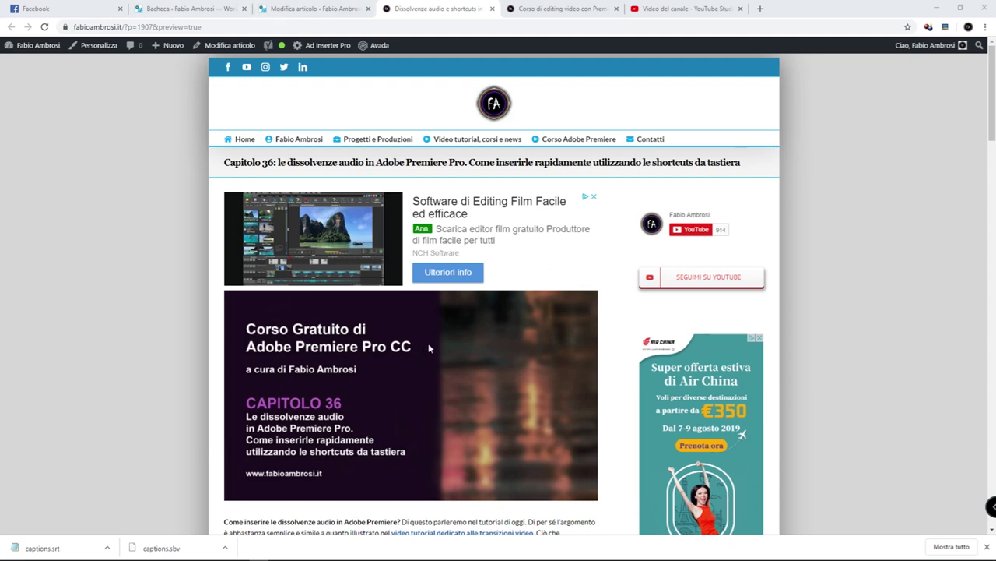
Scroll down the current fabioambrosi.it page and back up.
scroll(174, 274, down, 3)
scroll(174, 273, down, 5)
scroll(174, 271, down, 5)
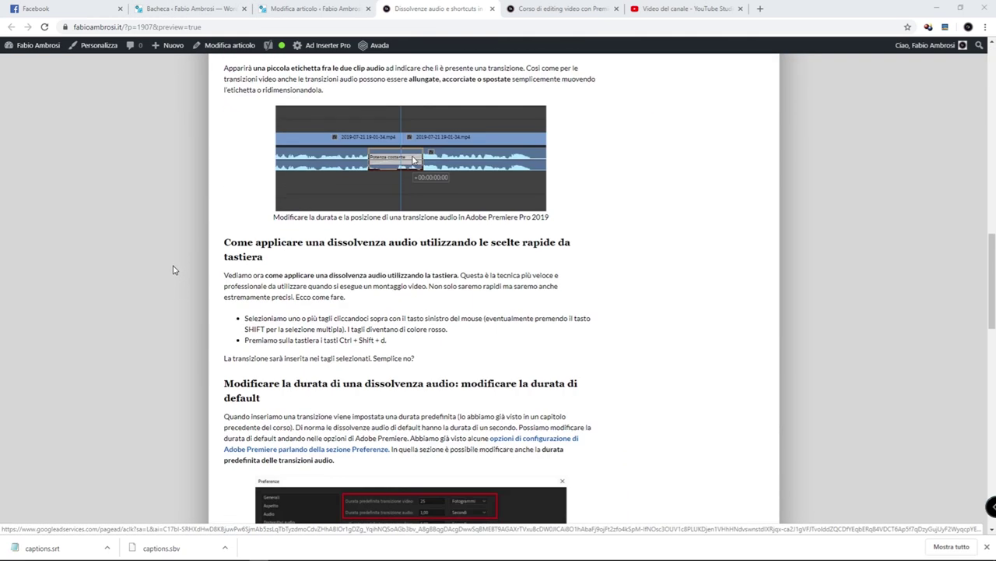
scroll(174, 270, down, 5)
scroll(175, 267, down, 3)
scroll(174, 266, up, 5)
scroll(173, 272, up, 5)
scroll(166, 282, up, 5)
Switch to the 'Corso di editing video con Premiere' page and scroll down its lesson index.
click(560, 8)
scroll(223, 301, down, 5)
scroll(224, 301, down, 5)
scroll(216, 304, down, 5)
scroll(216, 303, down, 5)
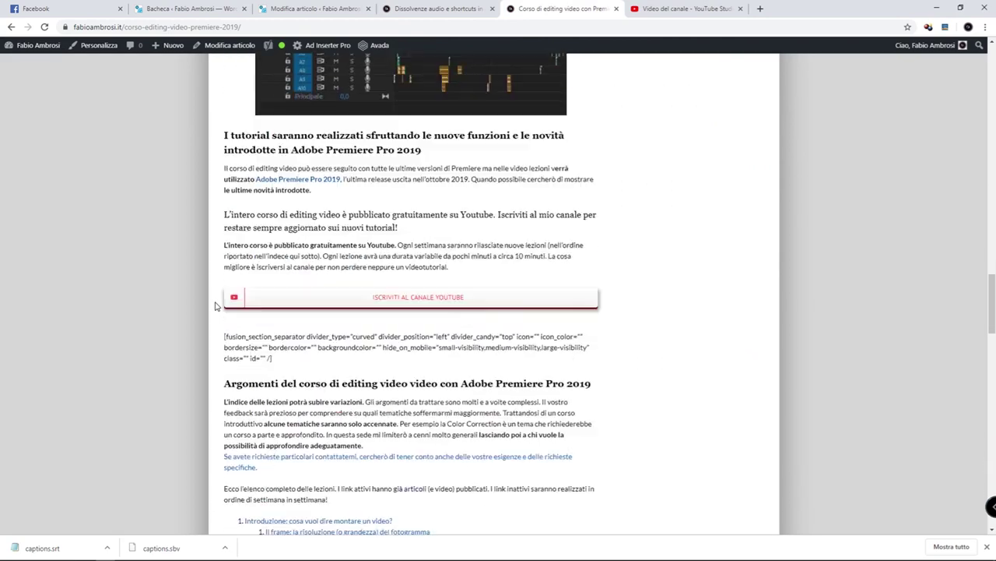
scroll(282, 323, down, 5)
scroll(362, 263, down, 2)
scroll(362, 265, down, 5)
scroll(362, 288, up, 1)
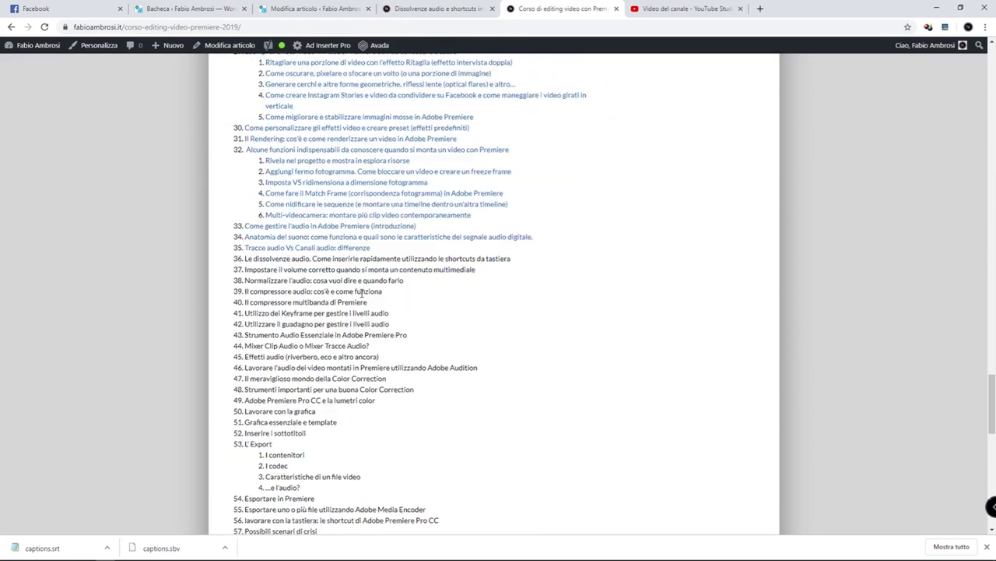
scroll(364, 298, down, 2)
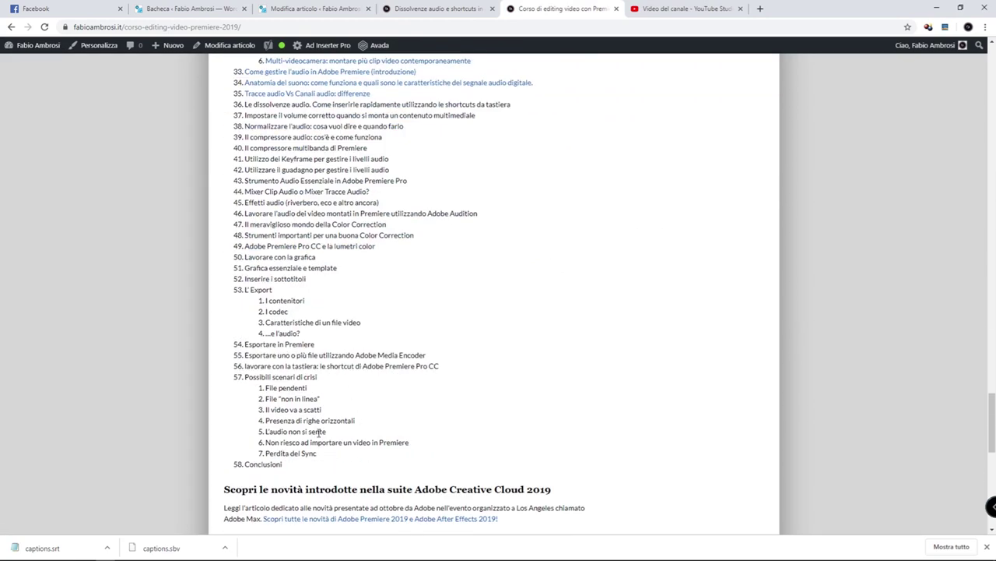
Browse the numbered lesson list, then scroll back to the top of the course page.
scroll(356, 201, up, 5)
scroll(363, 215, up, 5)
scroll(362, 224, up, 5)
scroll(363, 225, down, 3)
scroll(364, 226, down, 1)
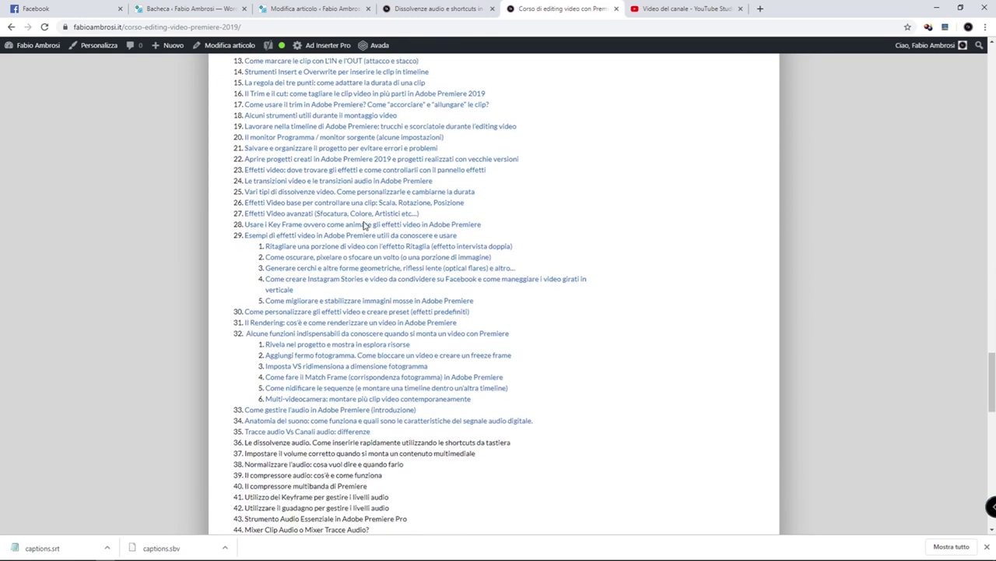
scroll(364, 226, down, 1)
scroll(365, 228, down, 1)
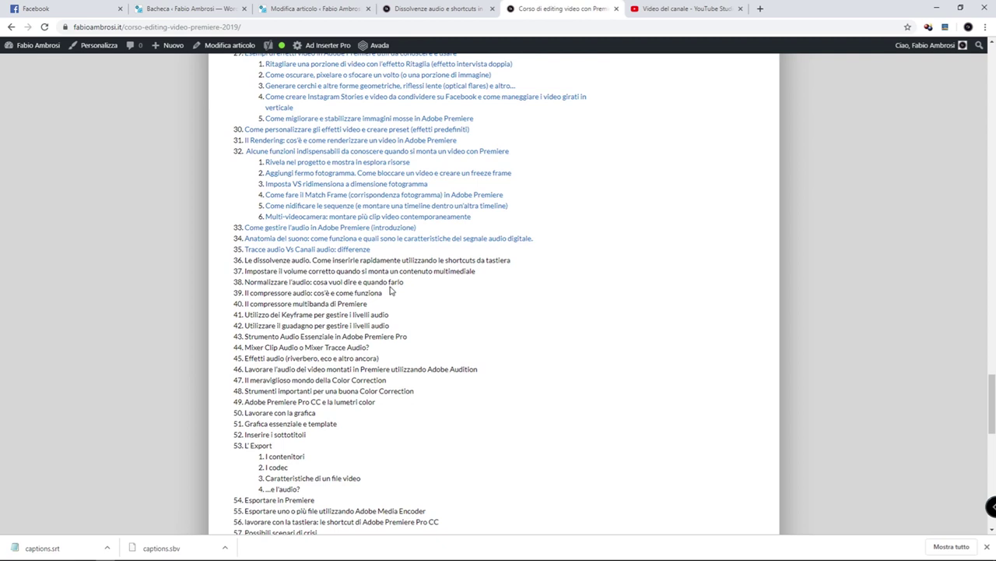
scroll(374, 289, up, 2)
scroll(357, 270, up, 1)
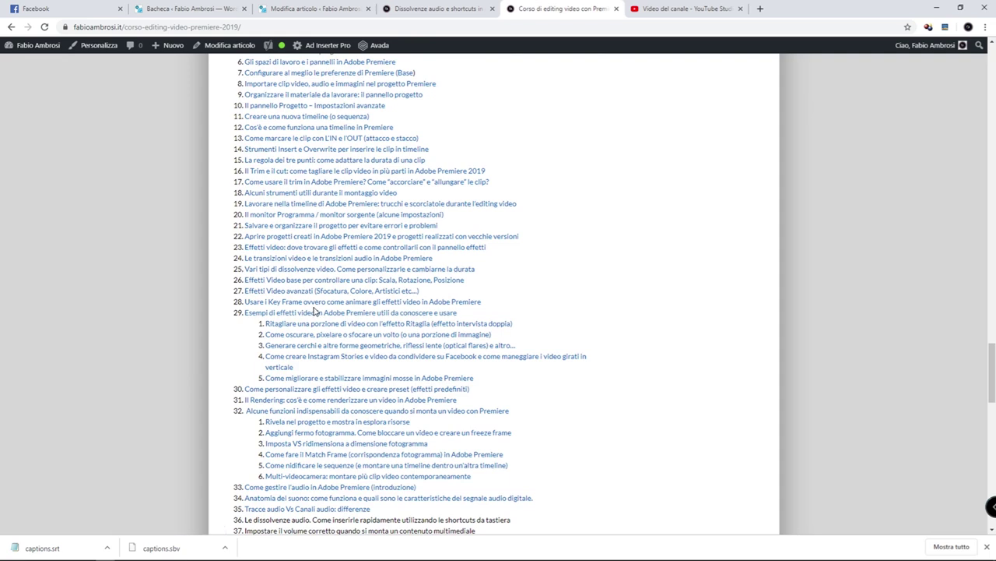
scroll(313, 315, up, 3)
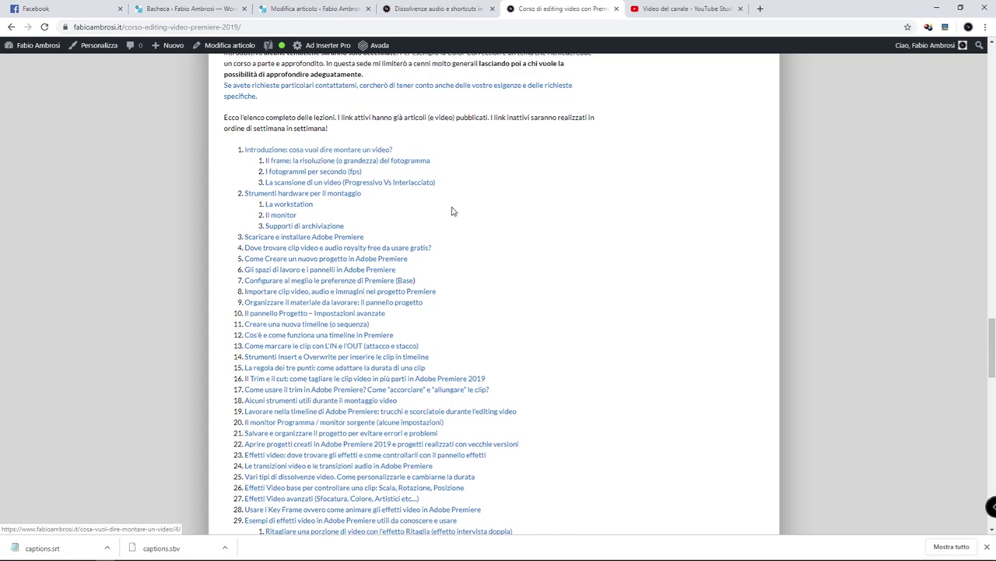
scroll(531, 243, up, 5)
scroll(534, 248, down, 2)
scroll(534, 247, down, 2)
scroll(534, 251, up, 3)
scroll(534, 253, up, 6)
scroll(533, 253, up, 4)
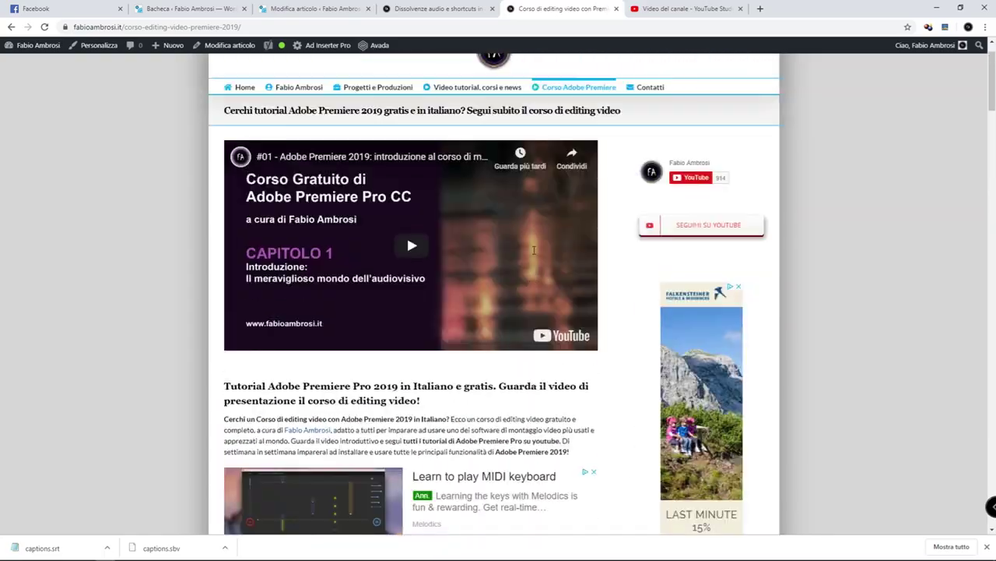
click(692, 227)
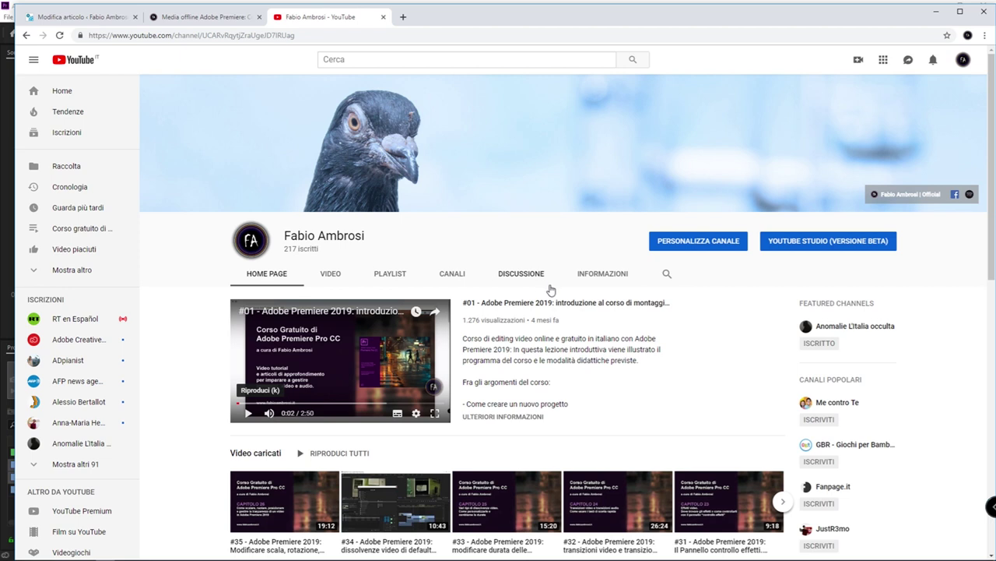
scroll(550, 290, down, 3)
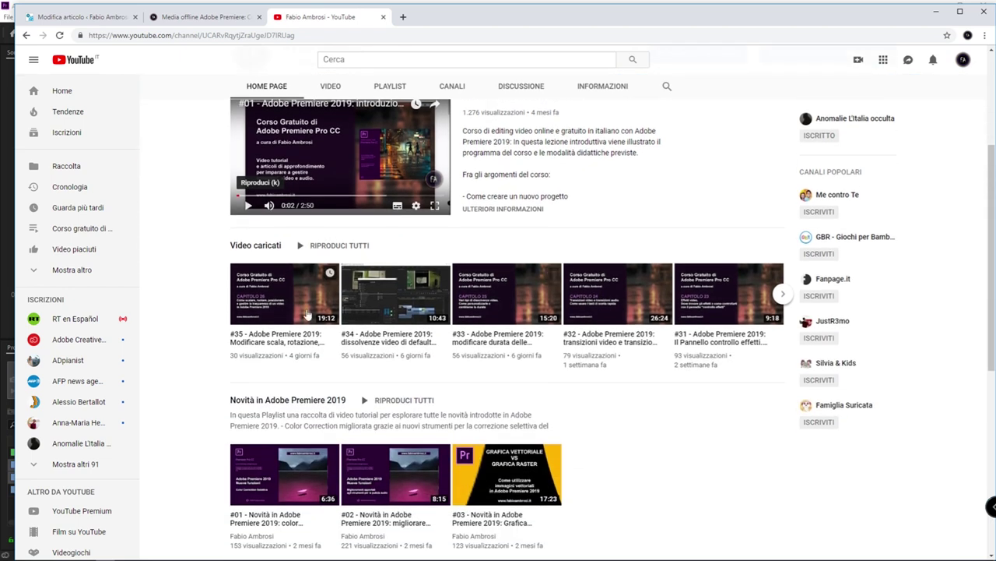
scroll(265, 389, down, 2)
scroll(280, 350, down, 2)
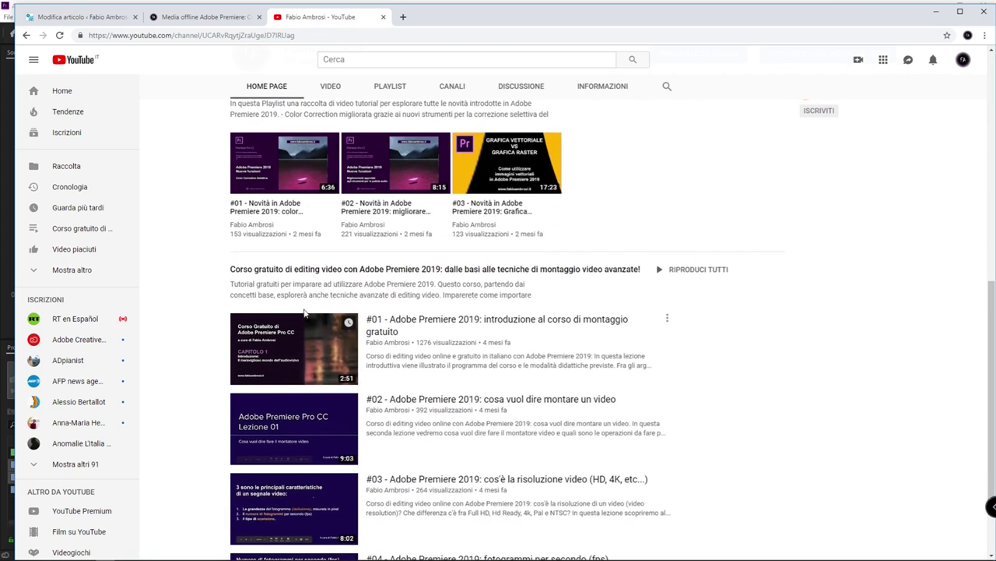
scroll(378, 326, down, 2)
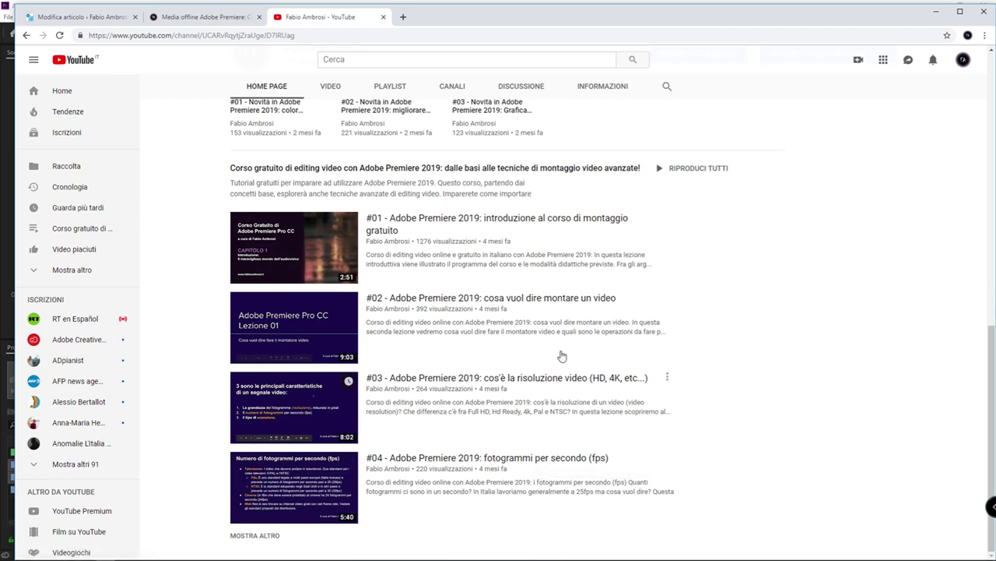
scroll(591, 272, up, 6)
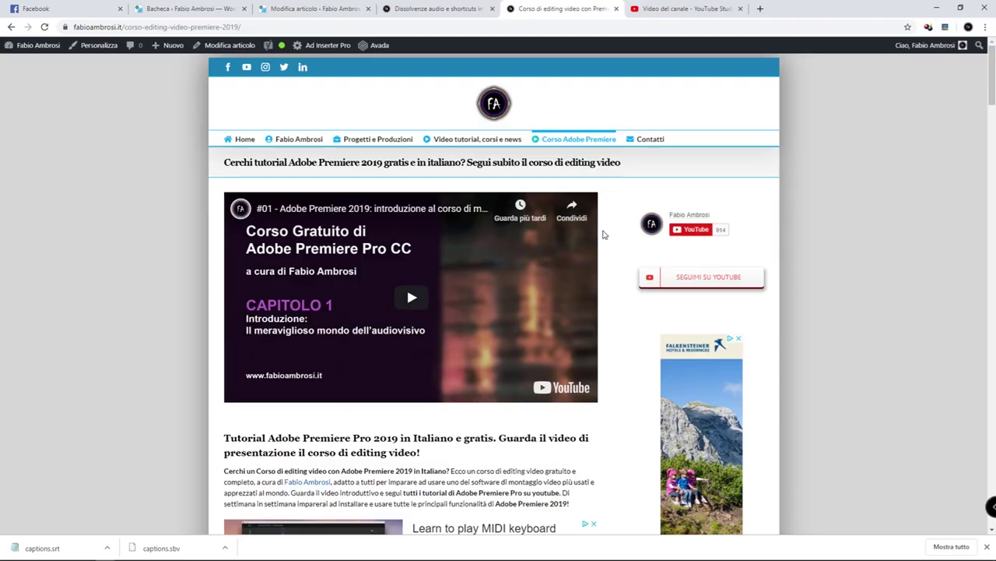
Reopen the 'Dissolvenze audio e shortcuts' article and scroll down to its Related Posts.
click(448, 8)
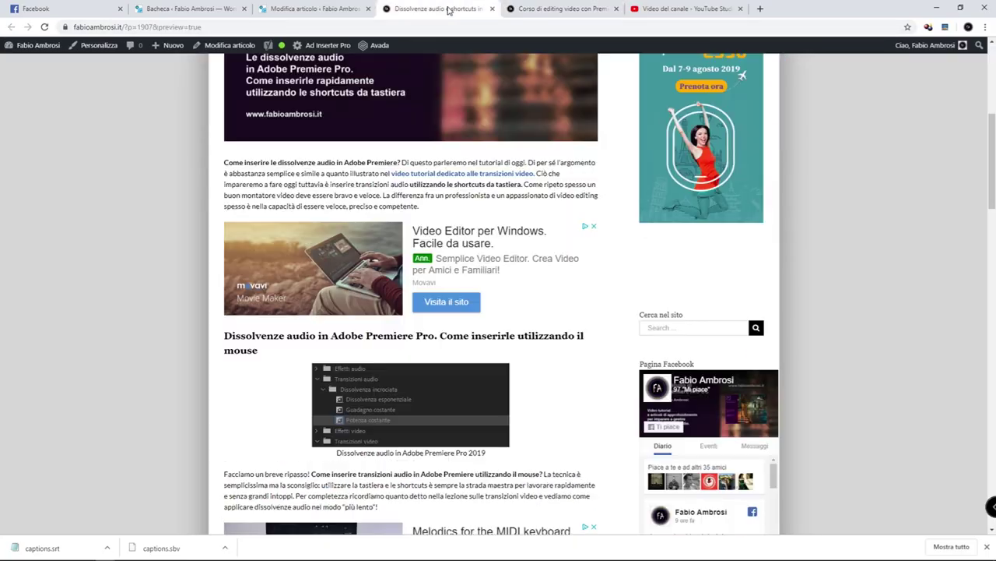
scroll(389, 218, up, 4)
scroll(390, 218, down, 7)
scroll(386, 218, down, 7)
scroll(390, 222, down, 5)
scroll(391, 224, down, 4)
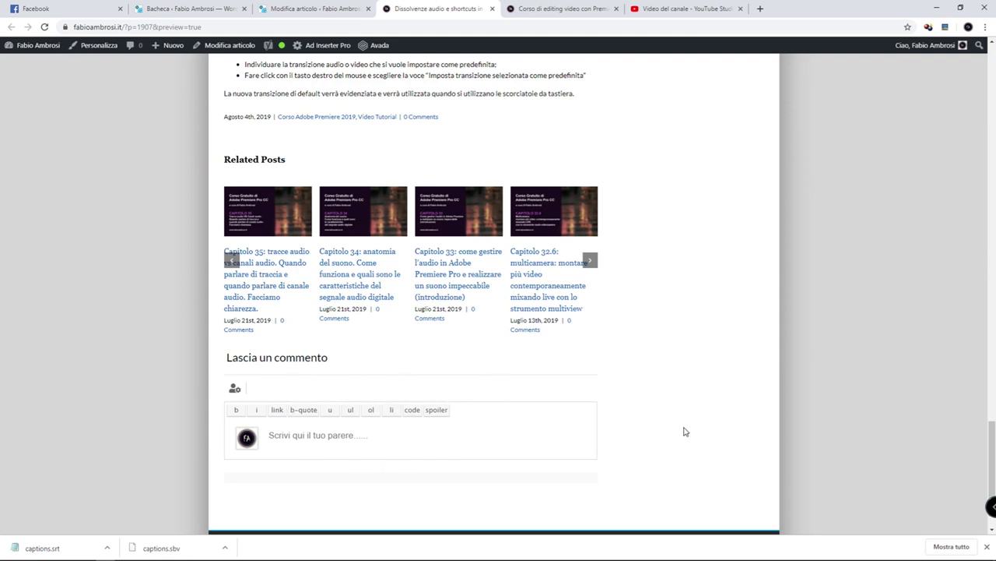
Switch back to Premiere Pro with the Dissolvenza incrociata audio transitions listed.
key(alt+Tab)
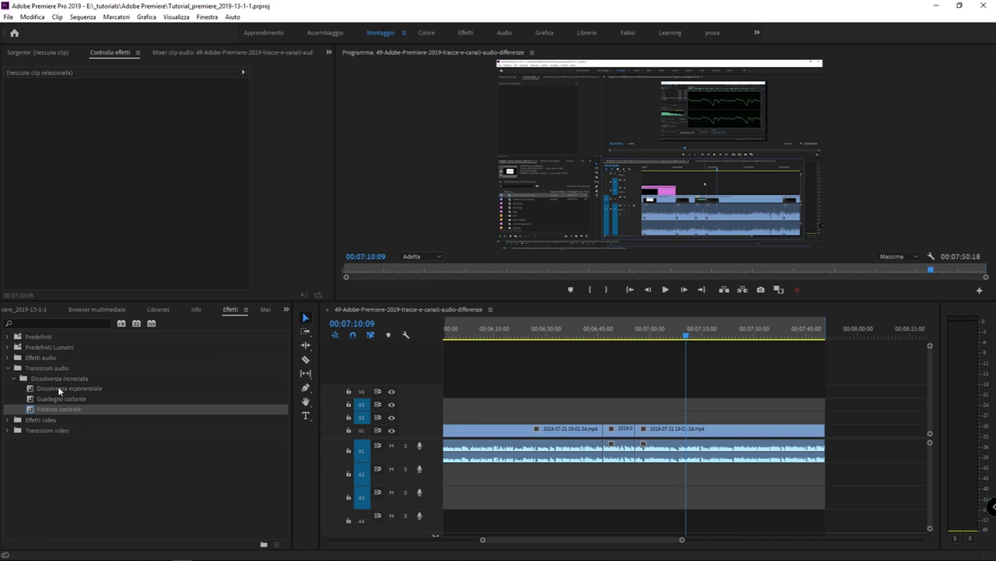
Drag the Potenza costante crossfade from Effects onto the A1 audio edit point.
click(48, 409)
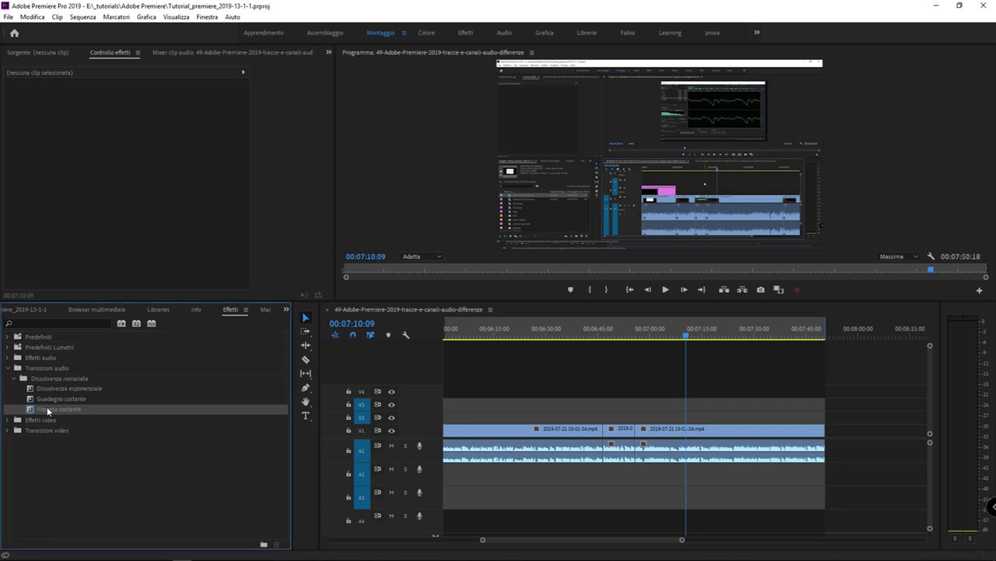
drag(47, 409, 640, 453)
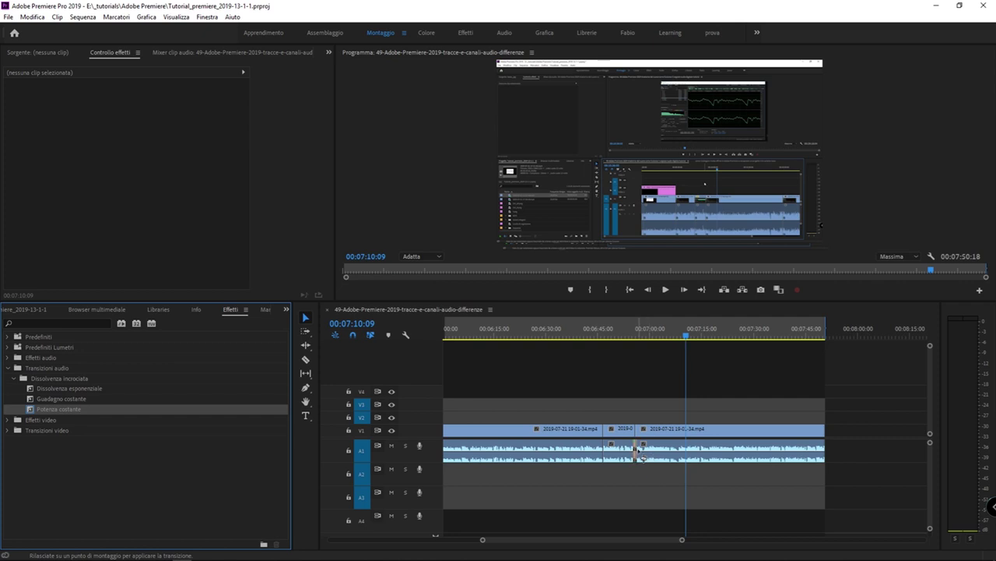
mouse_move(640, 454)
mouse_down()
mouse_move(543, 429)
mouse_move(605, 428)
mouse_move(617, 454)
mouse_up()
mouse_move(617, 454)
mouse_down()
mouse_move(604, 453)
mouse_move(636, 458)
mouse_up()
drag(637, 458, 637, 457)
drag(636, 456, 637, 457)
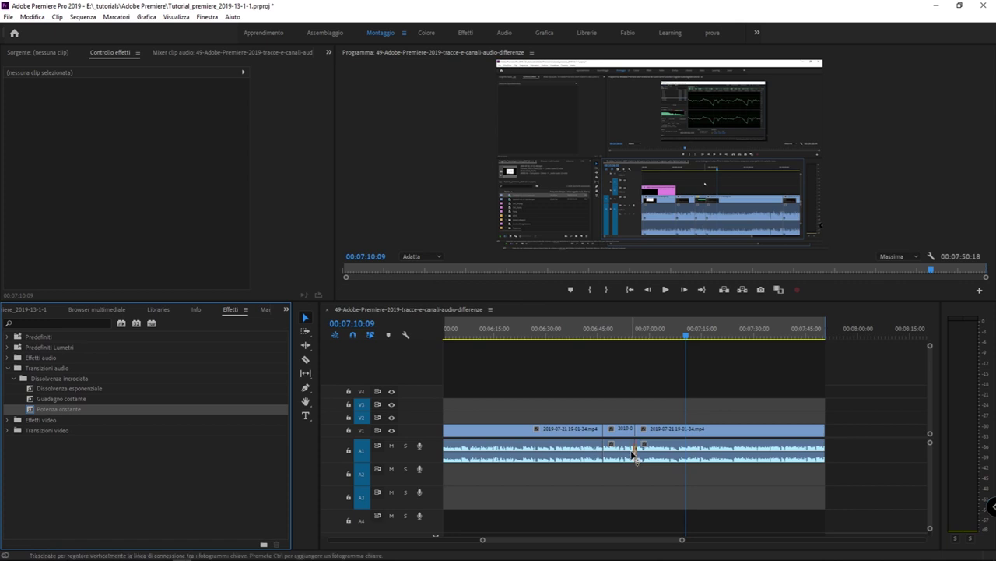
Zoom in on the A1 crossfade and shift it so it ends at the cut.
click(637, 321)
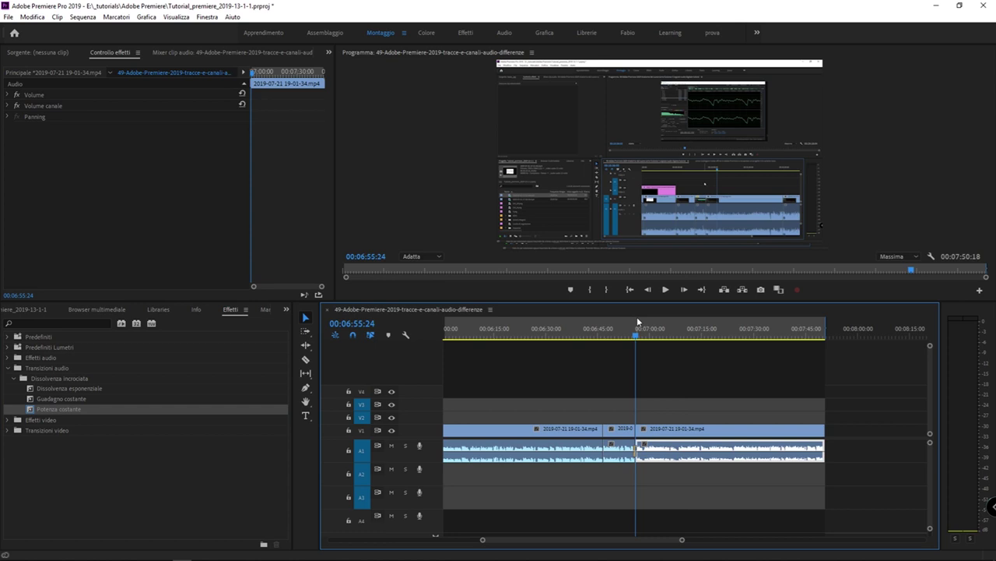
key(=)
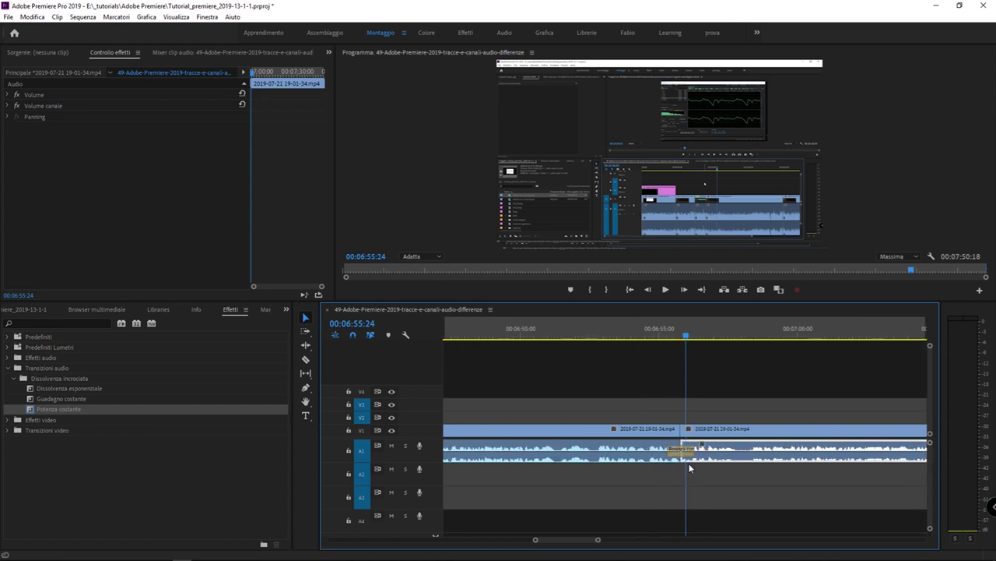
click(689, 452)
mouse_move(689, 452)
mouse_down()
mouse_move(679, 453)
mouse_move(705, 449)
mouse_up()
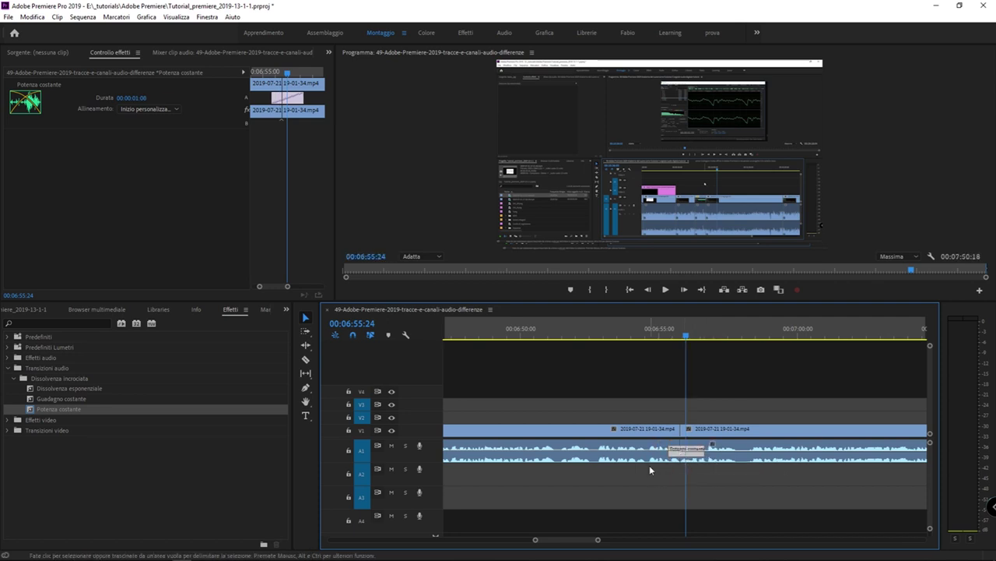
Undo the crossfade change and zoom the timeline back out.
click(614, 478)
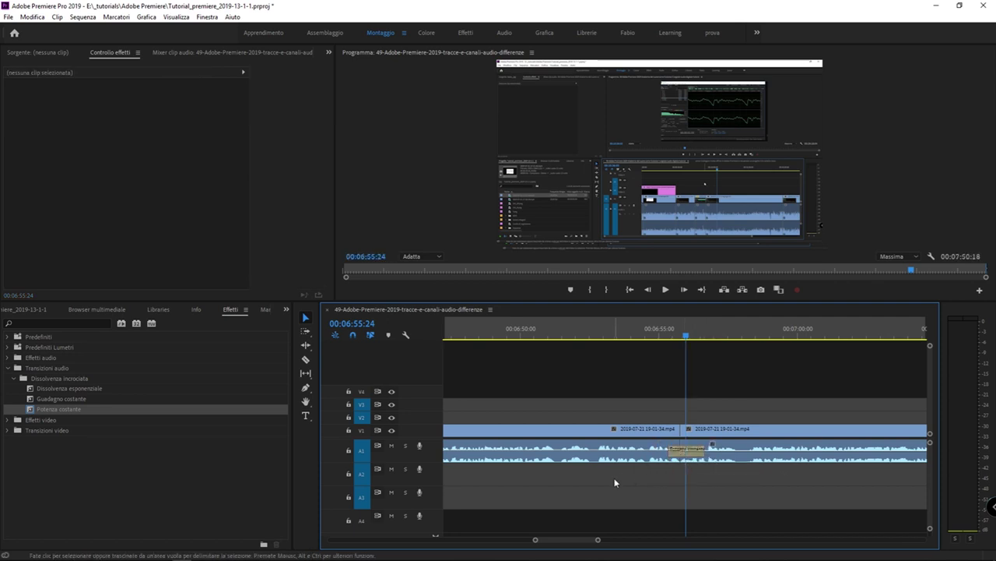
key(ctrl+z)
key(ctrl+z)
key(ctrl+z)
key(ctrl+z)
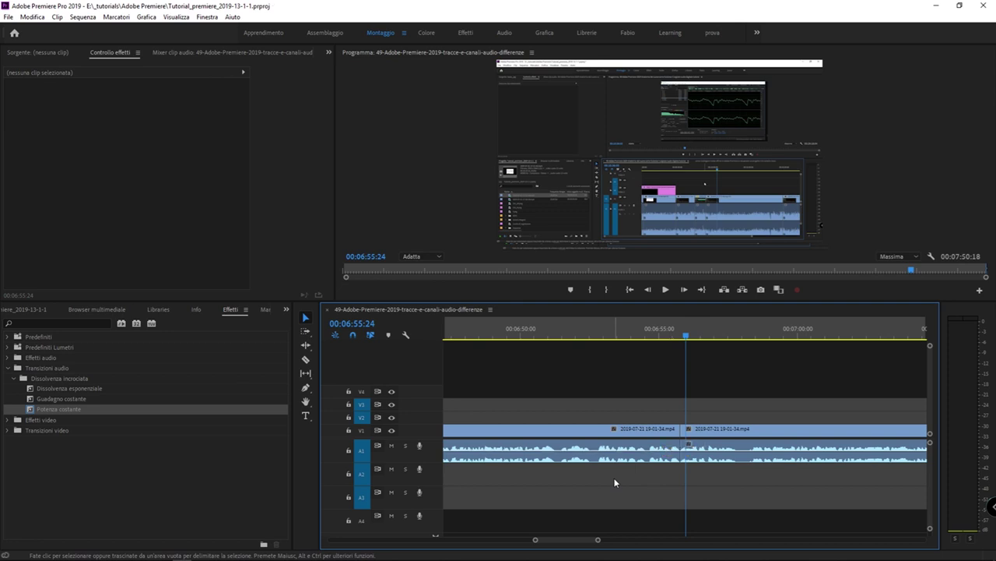
key(minus)
key(minus)
key(minus)
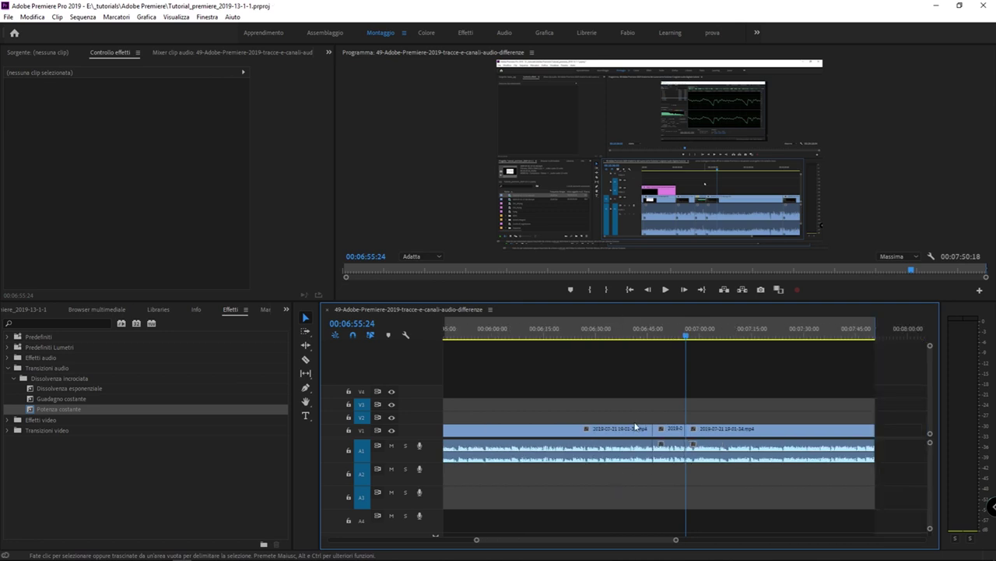
Split the V1/A1 footage with Ctrl+K at about 6:08 and 6:24.
click(522, 328)
drag(563, 389, 507, 478)
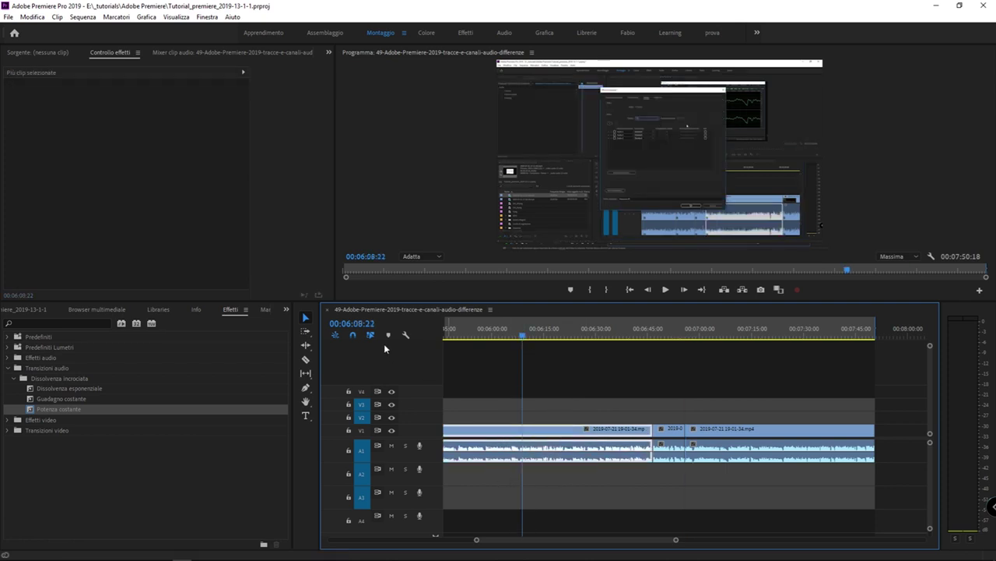
key(ctrl+k)
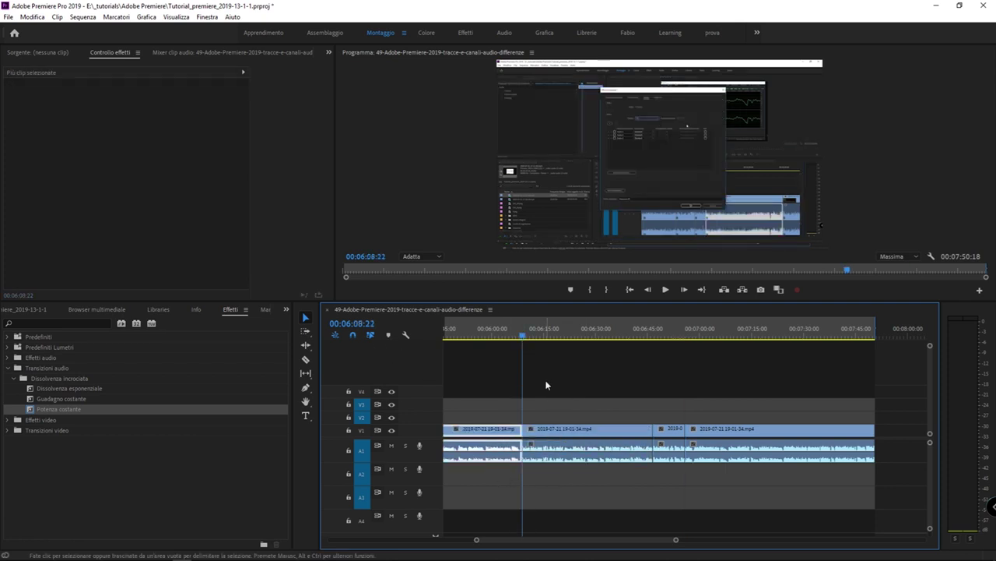
click(578, 328)
drag(634, 399, 573, 498)
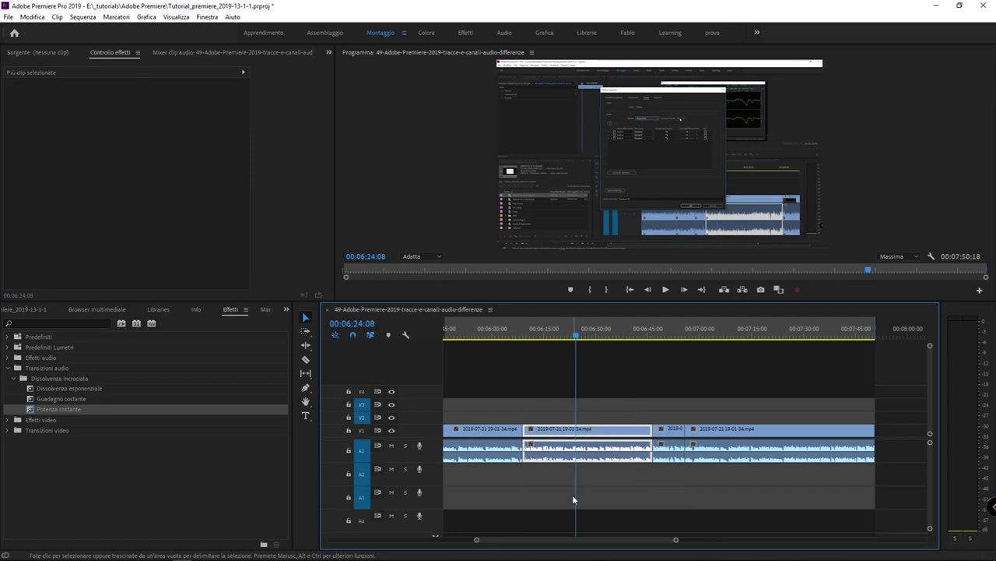
key(ctrl+k)
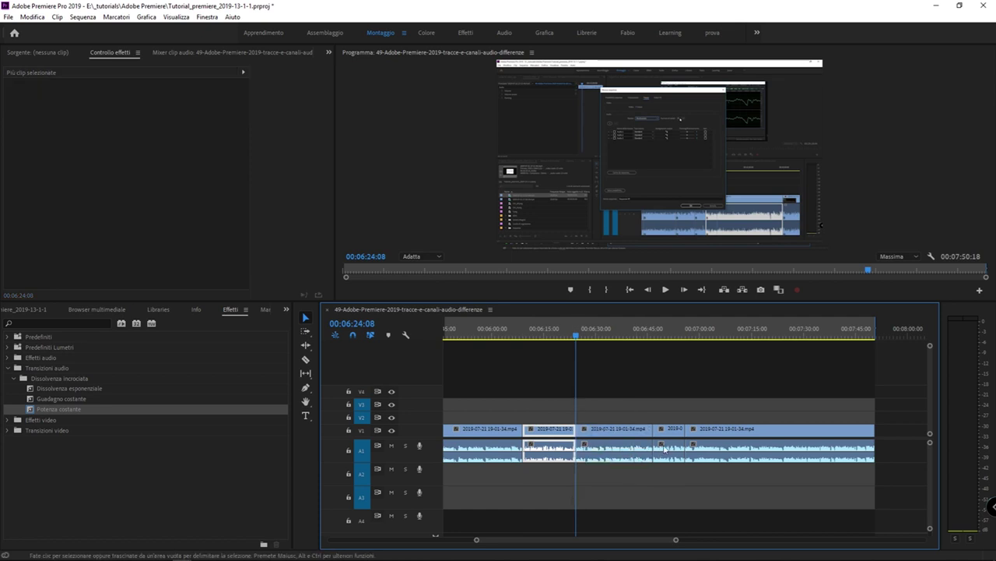
Select the A1 edit point between the first and second clips.
click(651, 413)
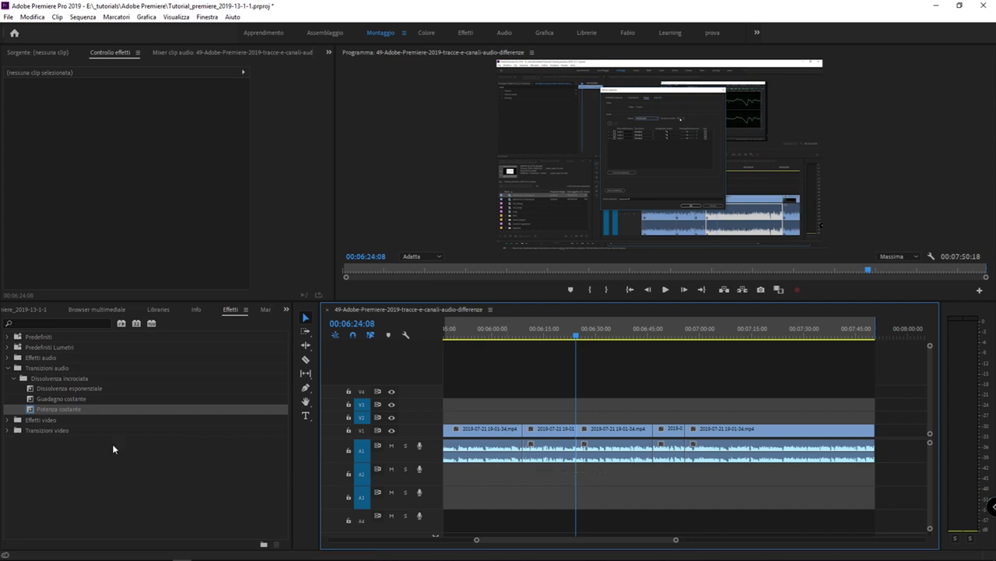
click(517, 448)
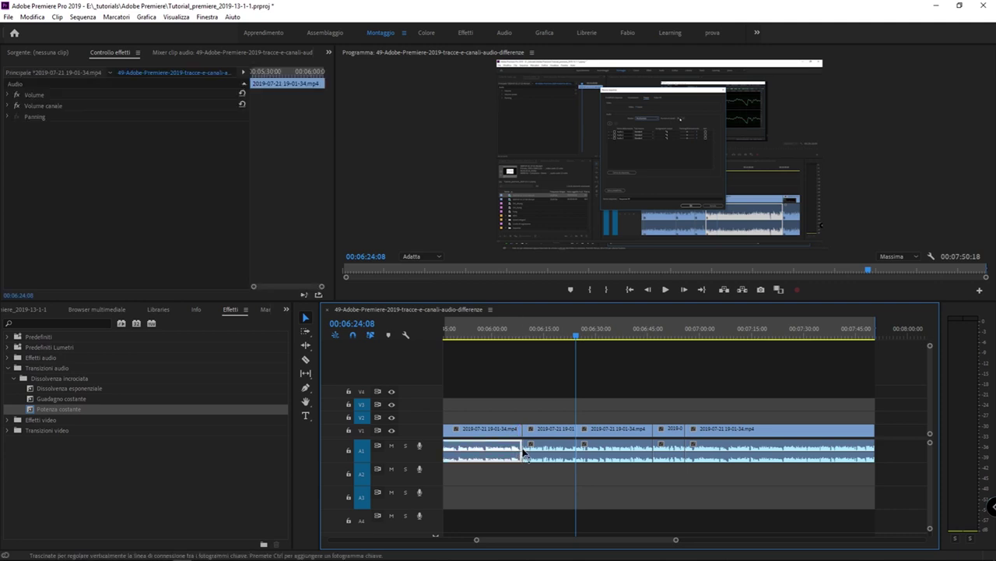
click(522, 450)
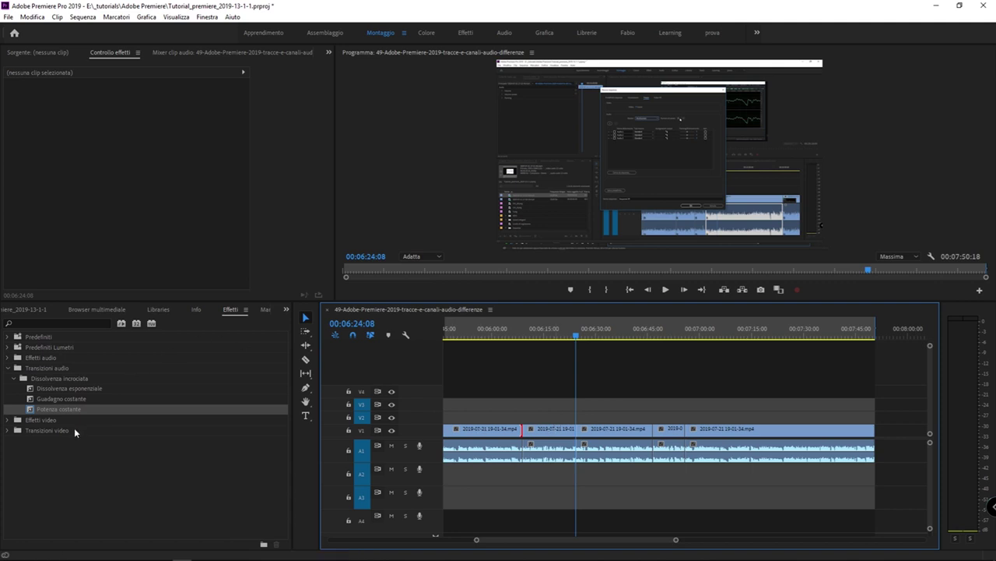
Drop the Potenza costante crossfade onto the A1 cut between the first two clips.
drag(75, 408, 527, 464)
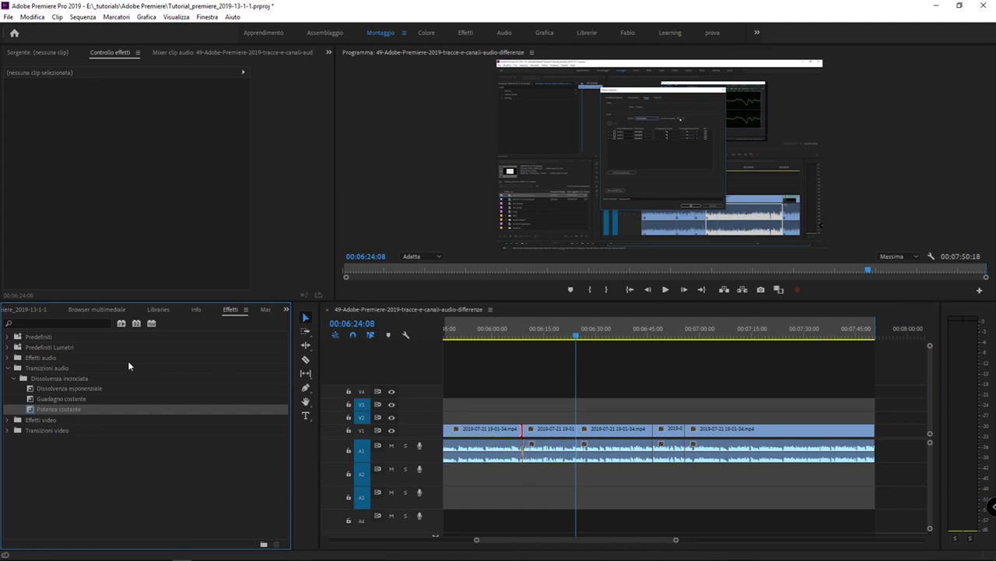
drag(315, 405, 580, 453)
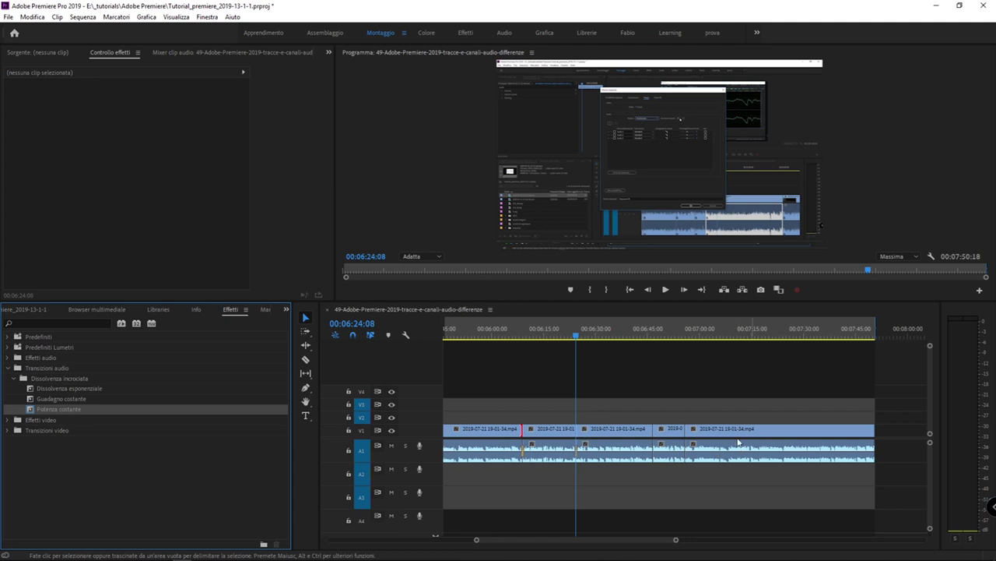
click(522, 416)
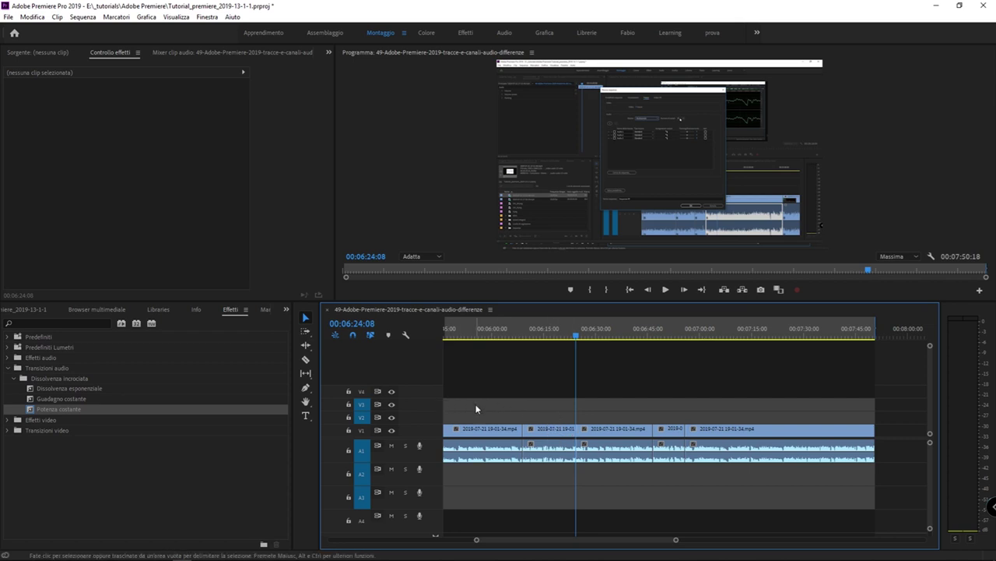
Select the middle clips and then individual cuts one by one, then deselect.
drag(476, 404, 774, 474)
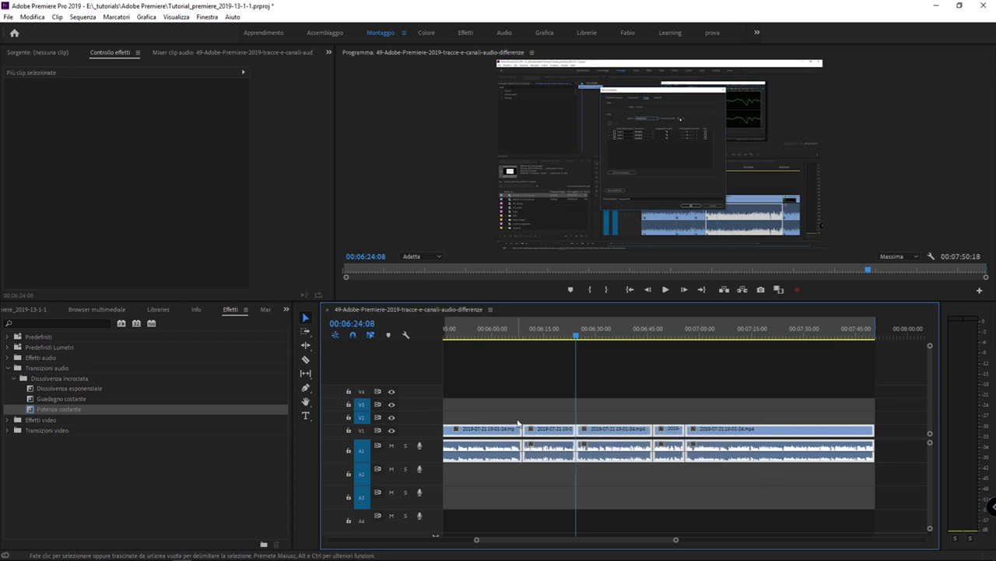
click(524, 448)
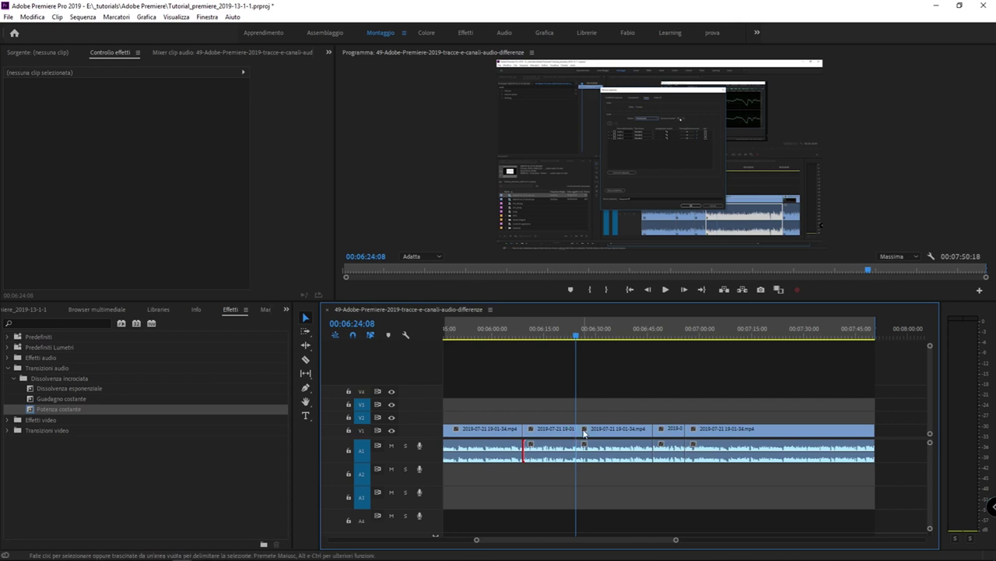
click(579, 453)
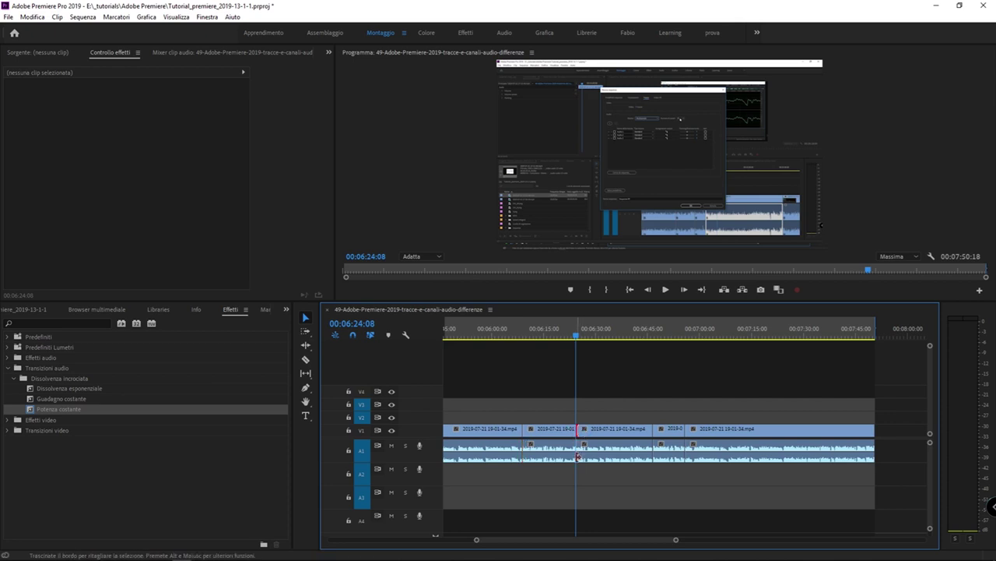
click(654, 451)
click(644, 402)
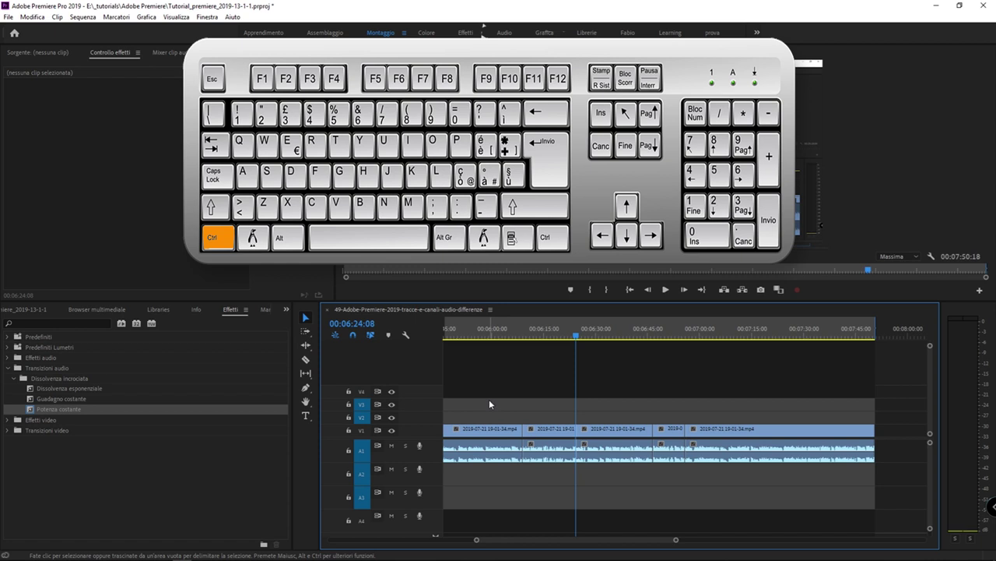
Marquee-select all the V1/A1 edit points in the middle of the sequence.
mouse_move(489, 398)
mouse_down()
mouse_move(622, 461)
mouse_move(719, 482)
mouse_up()
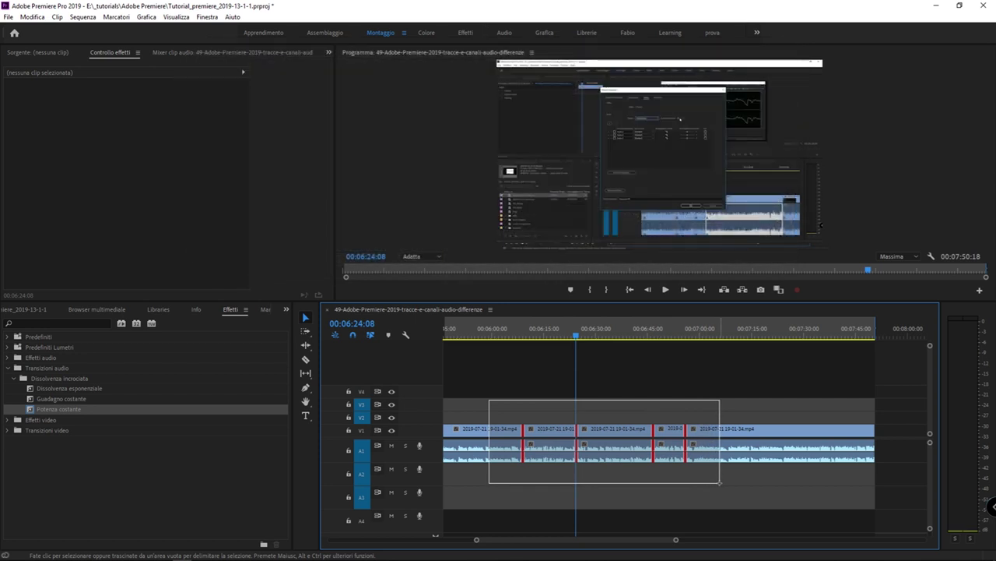
drag(719, 482, 719, 482)
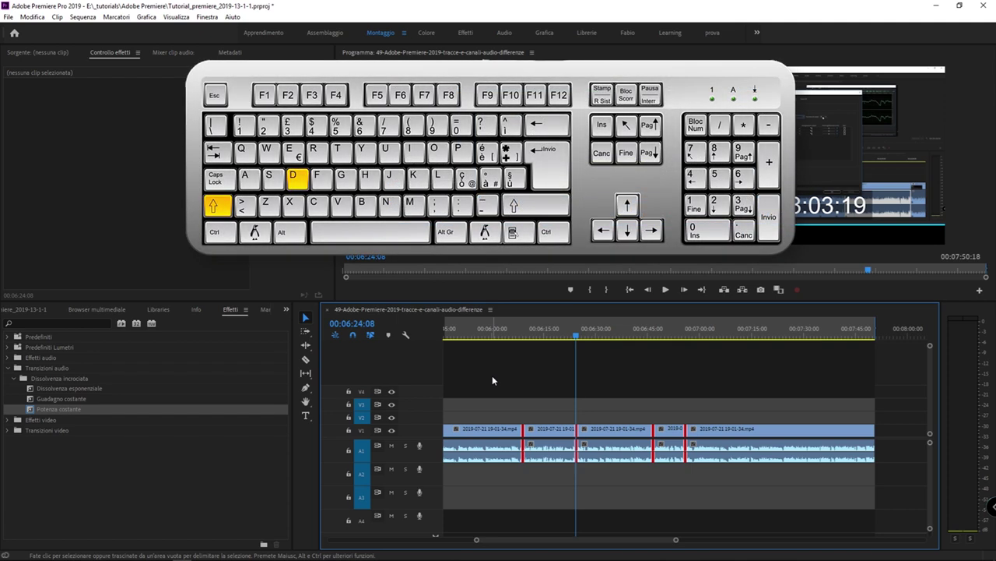
Apply default dissolves to the selected cuts with Shift+D, then step through the edits to check.
key(shift+d)
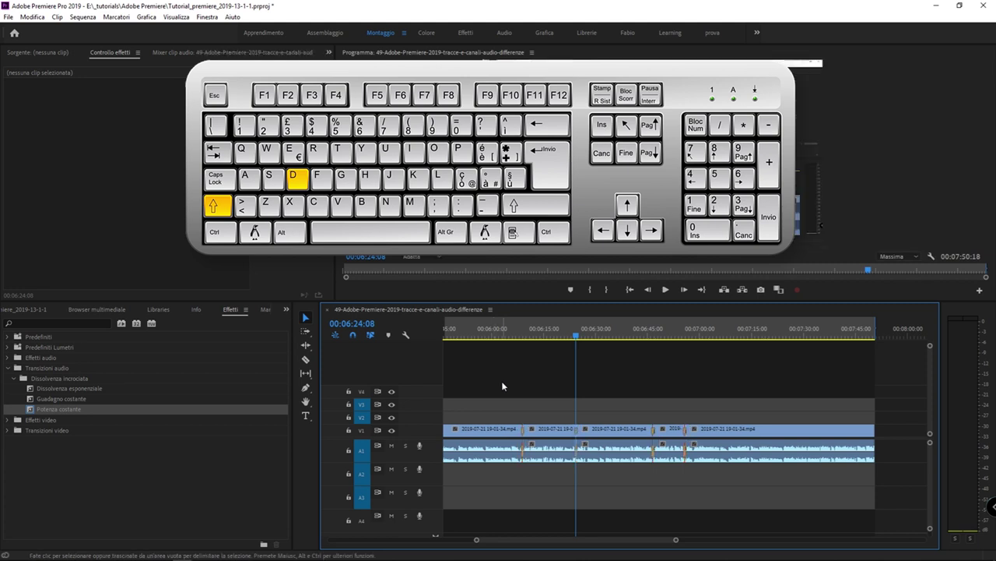
key(=)
key(=)
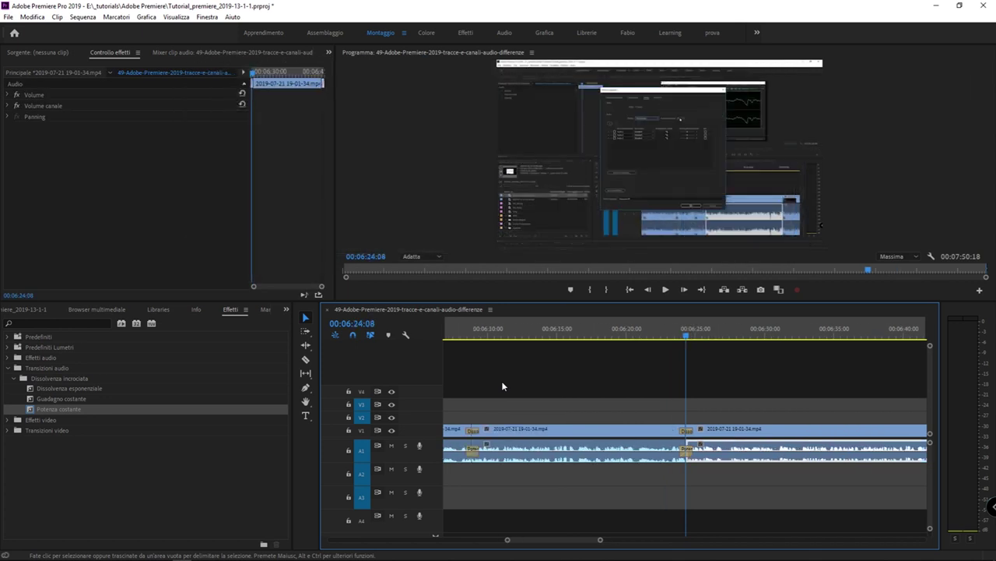
key(Down)
key(Down)
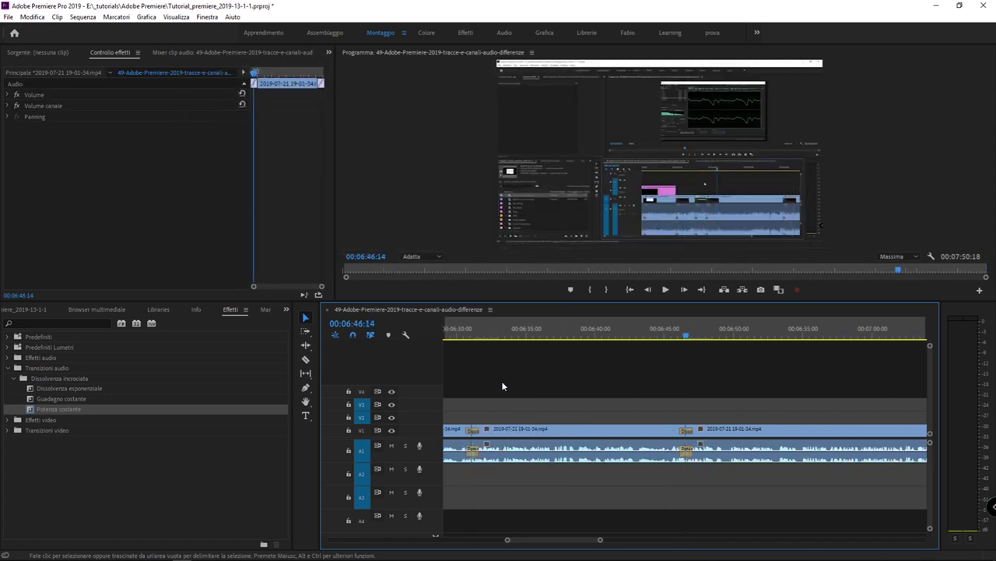
key(Down)
key(Up)
key(Up)
key(Up)
key(minus)
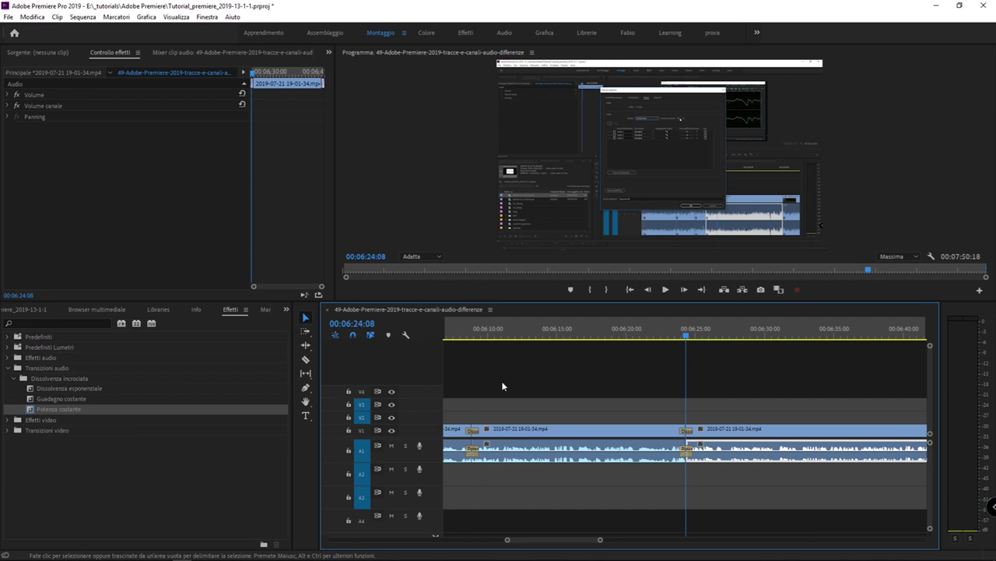
key(minus)
key(minus)
key(minus)
key(equal)
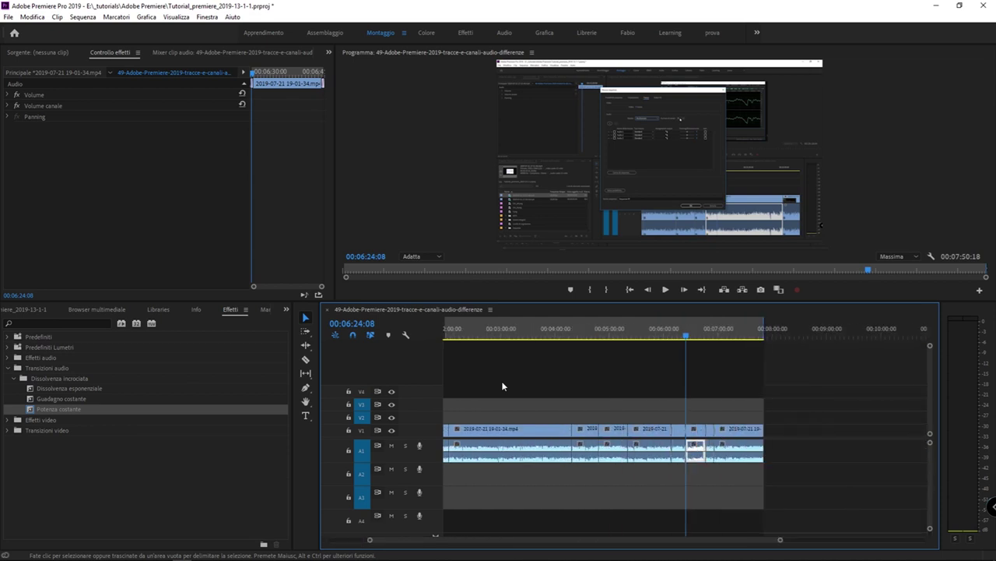
key(equal)
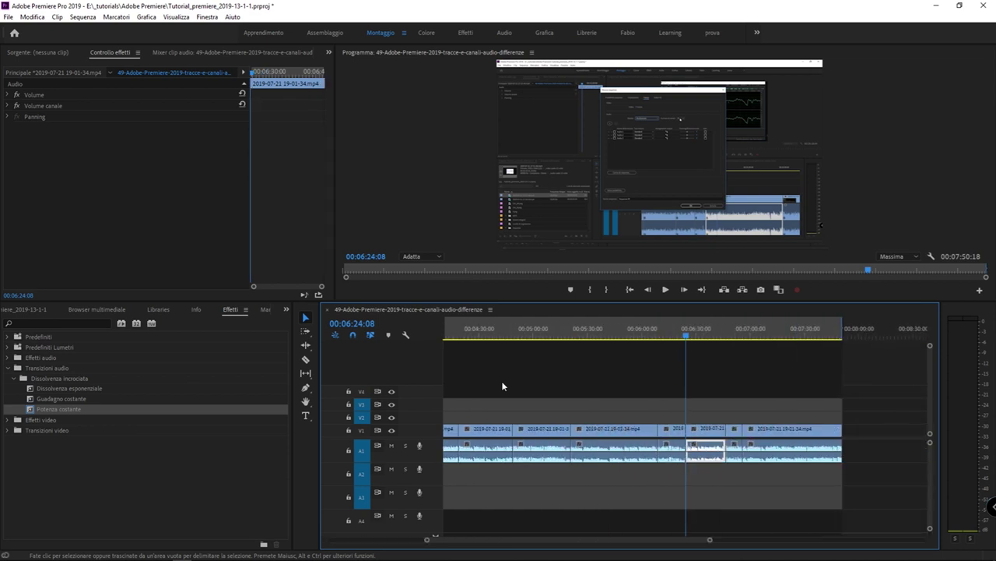
click(495, 388)
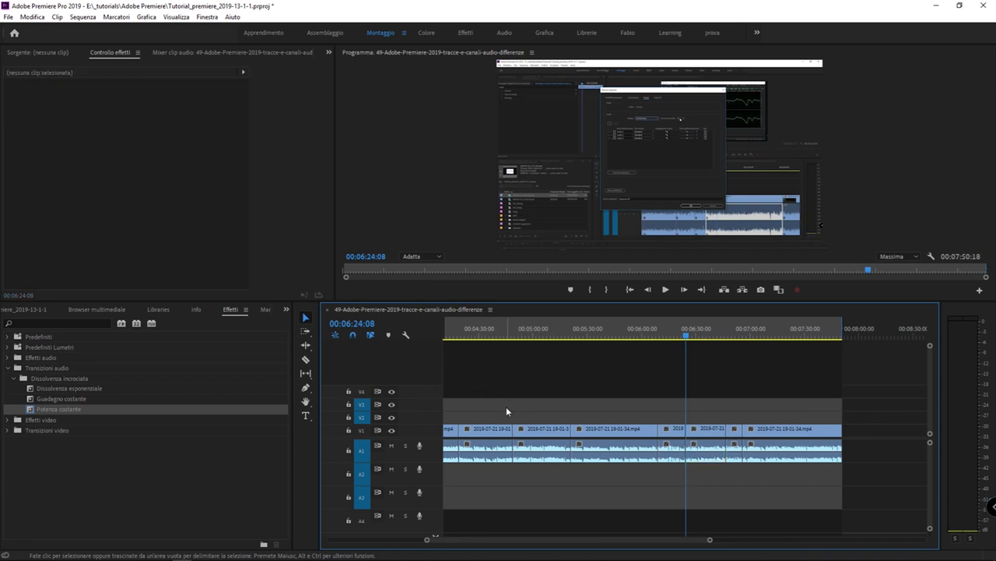
Marquee-select every edit point and add default audio crossfades only with Ctrl+Shift+D.
drag(487, 378, 767, 484)
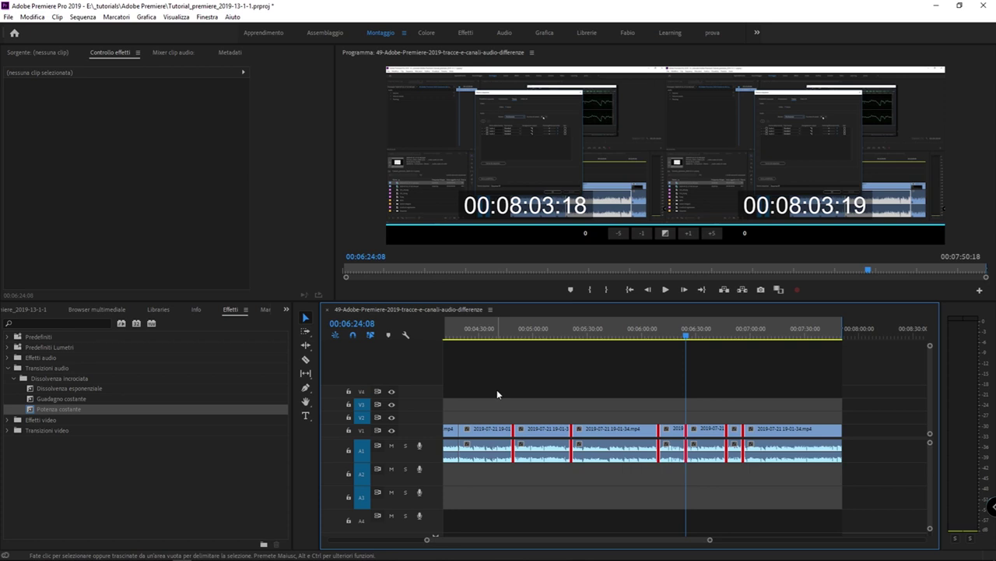
key(ctrl+shift+d)
key(ctrl+shift+d)
key(=)
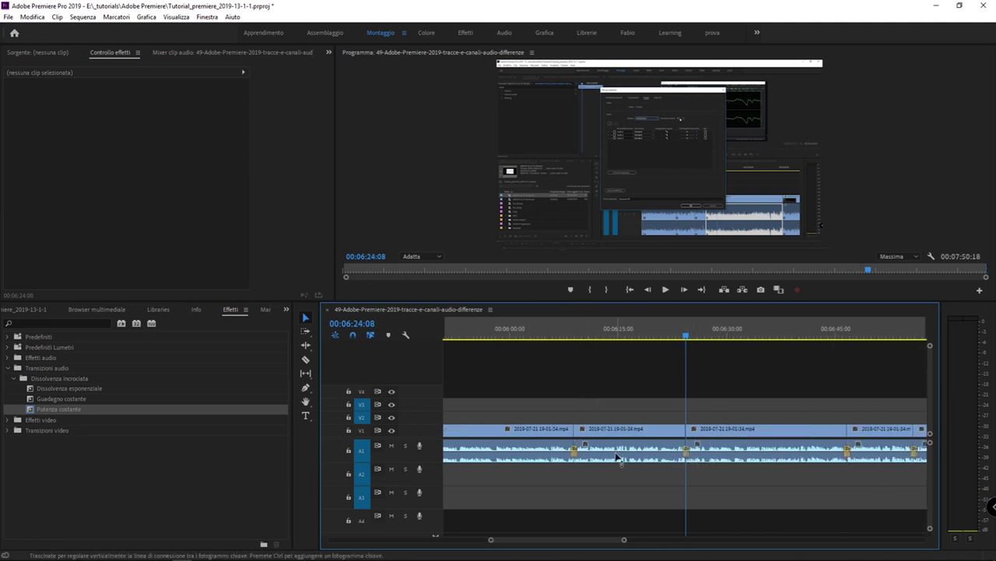
key(Up)
key(Up)
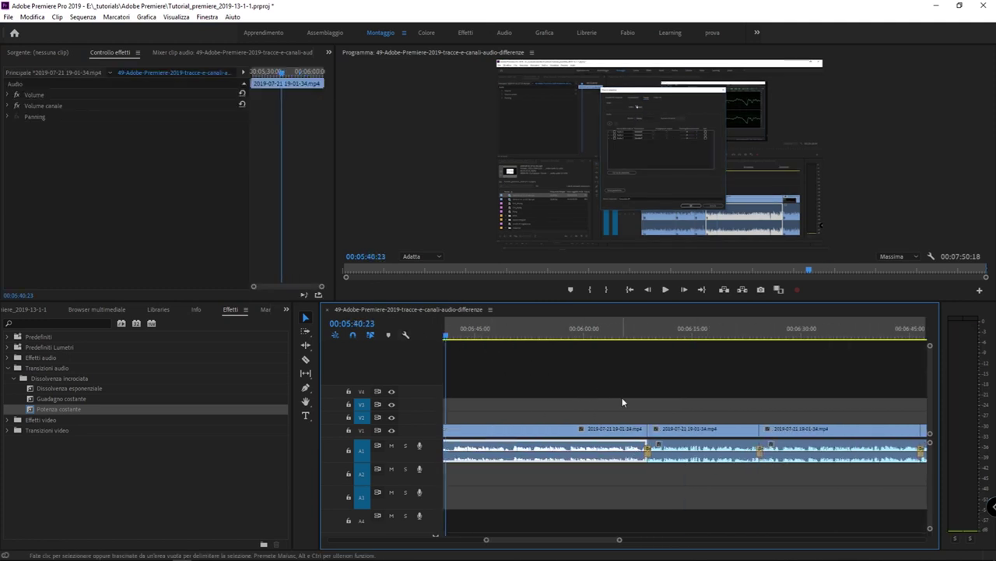
key(minus)
key(minus)
key(minus)
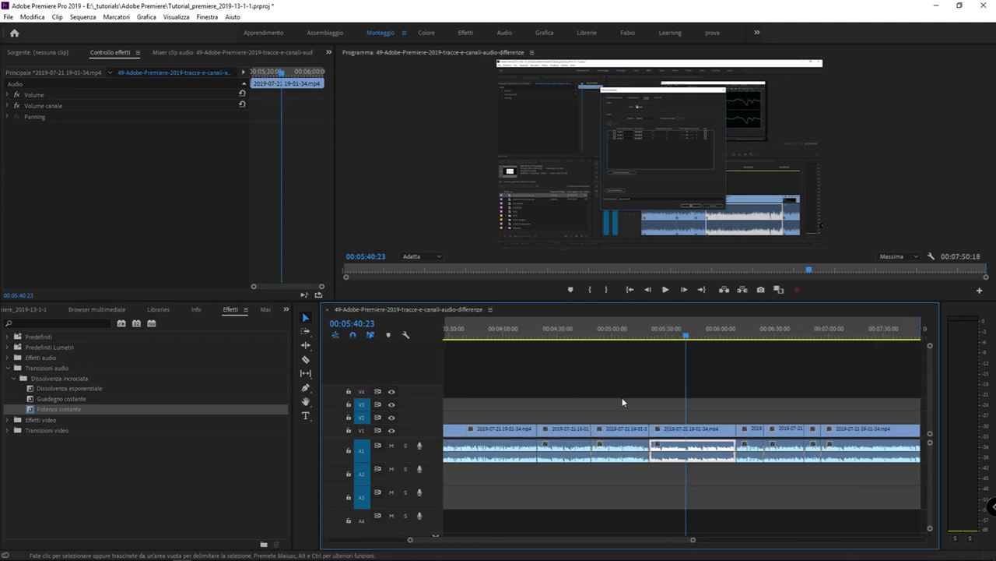
click(619, 402)
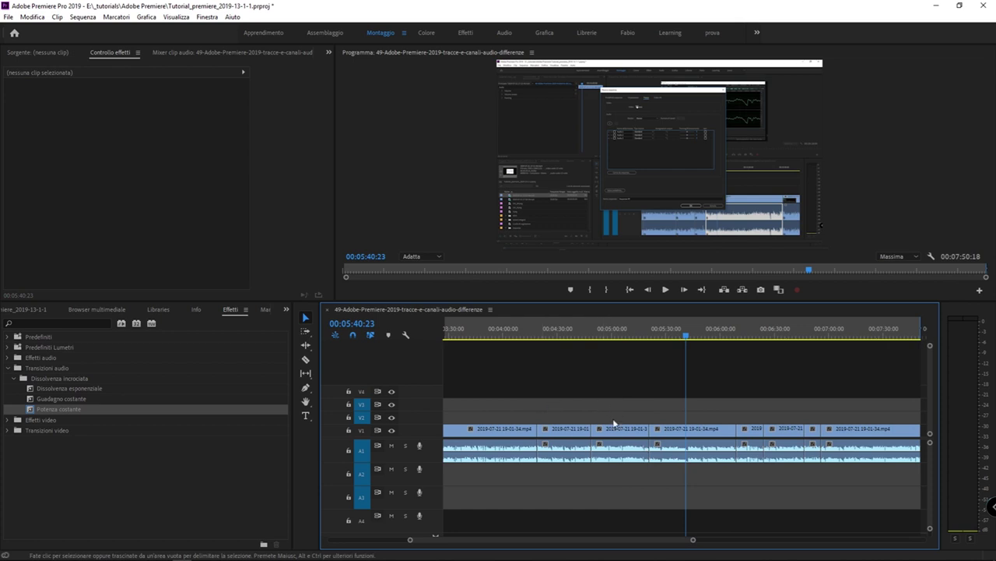
Apply the default Dissolvenza transition to the selected cuts across the sequence and inspect it.
drag(517, 396, 796, 492)
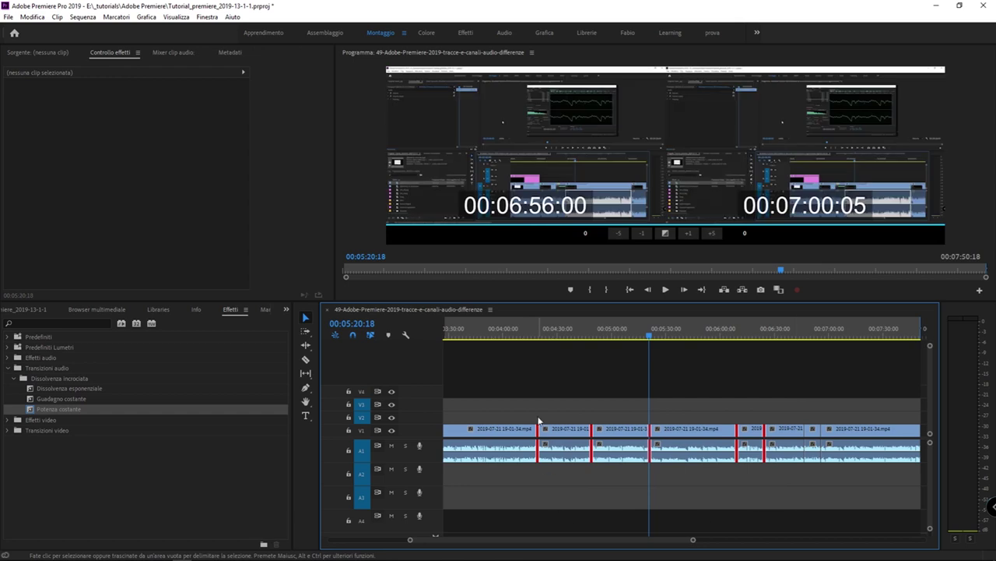
key(ctrl+d)
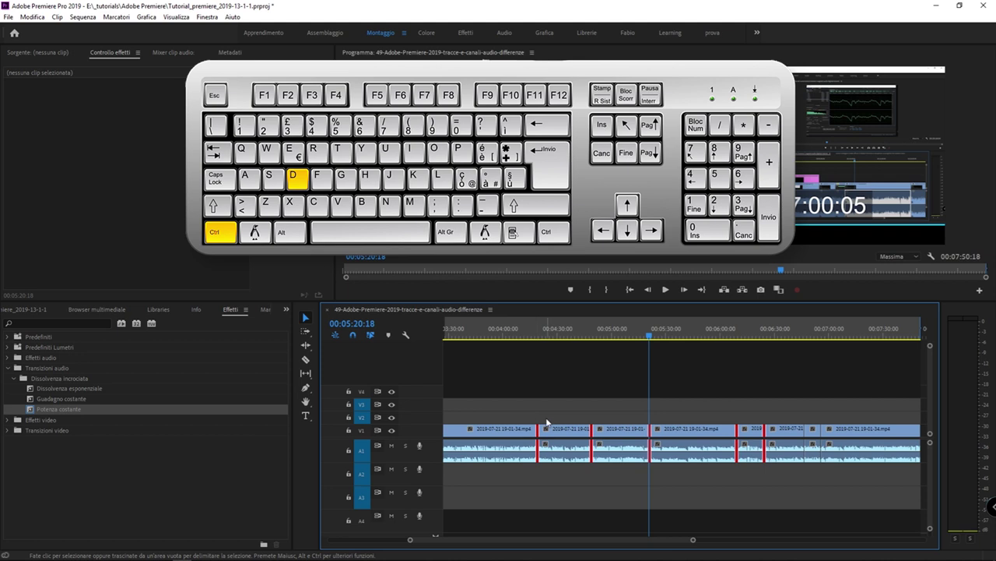
click(548, 421)
key(equal)
key(equal)
key(equal)
key(equal)
key(equal)
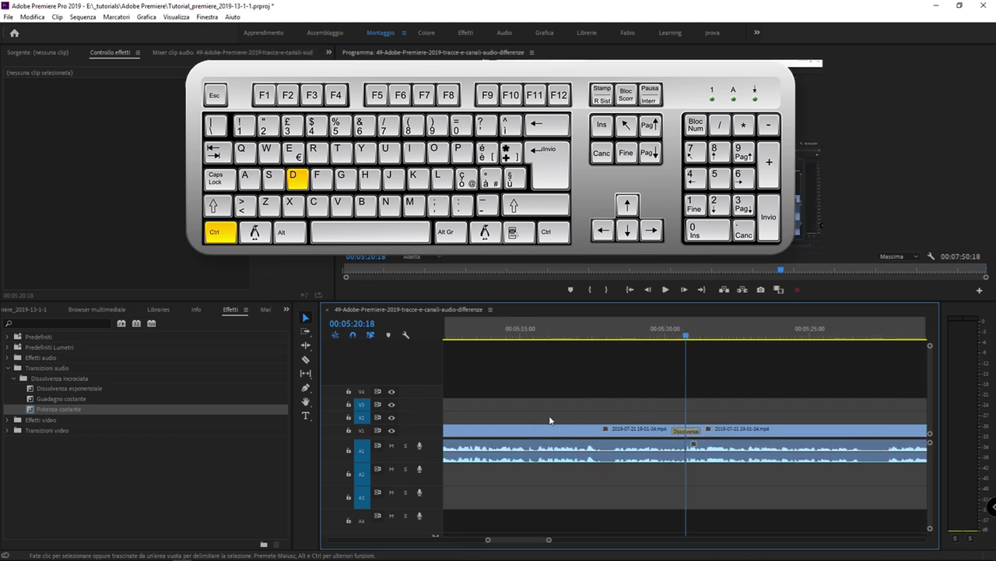
key(minus)
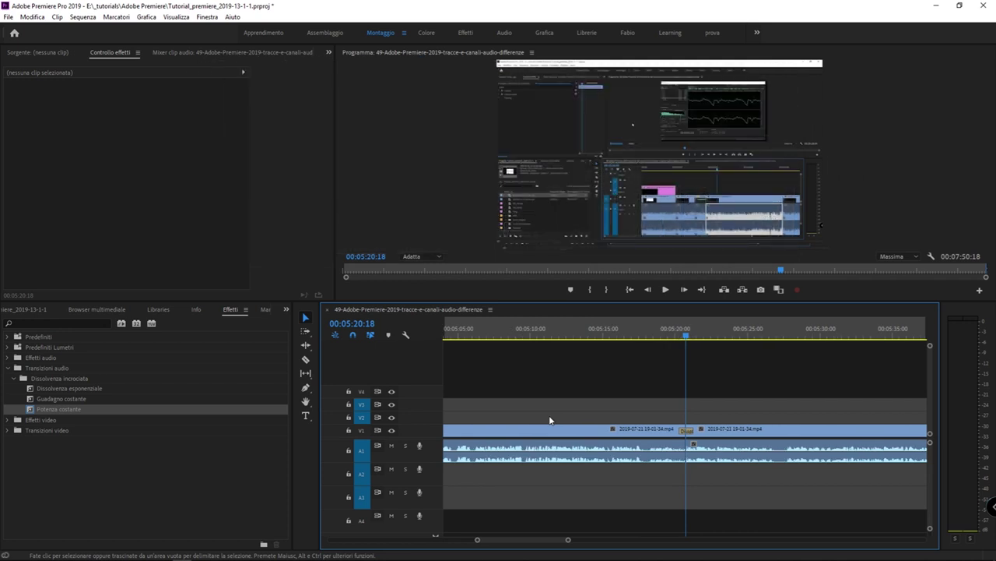
key(minus)
key(minus)
key(minus)
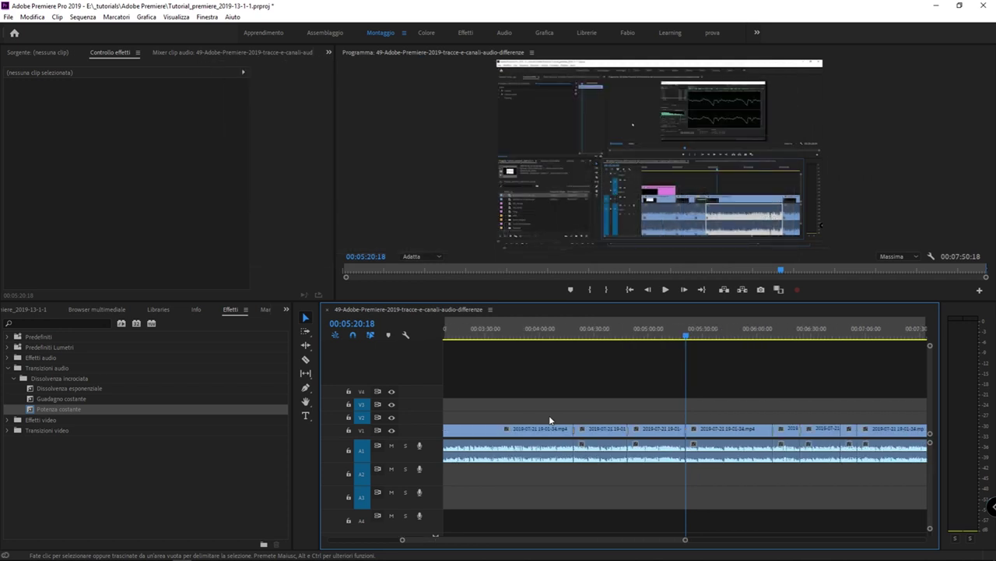
Place the playhead on the cut at 00:04:48:05 and zoom in on it.
key(ctrl+d)
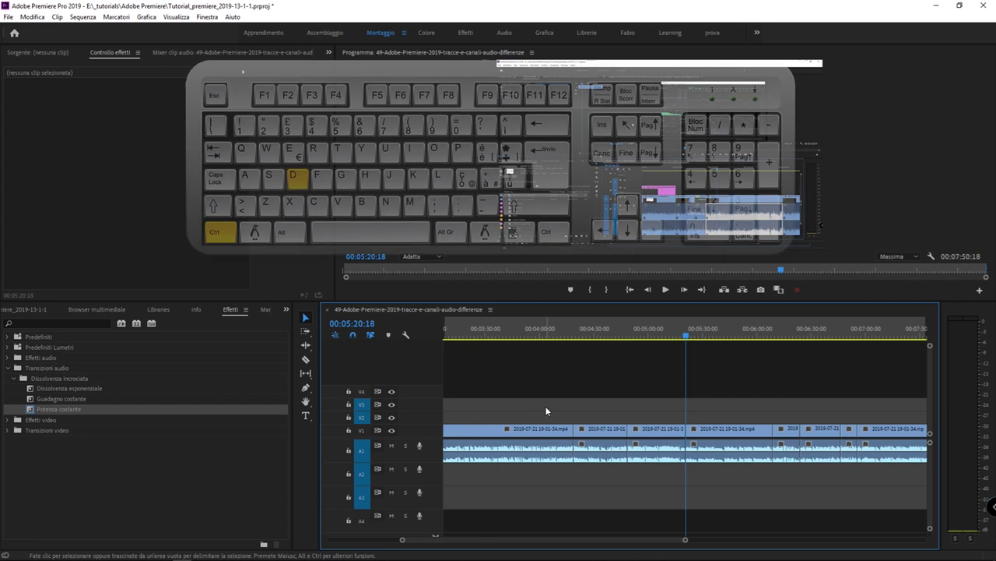
drag(614, 420, 647, 471)
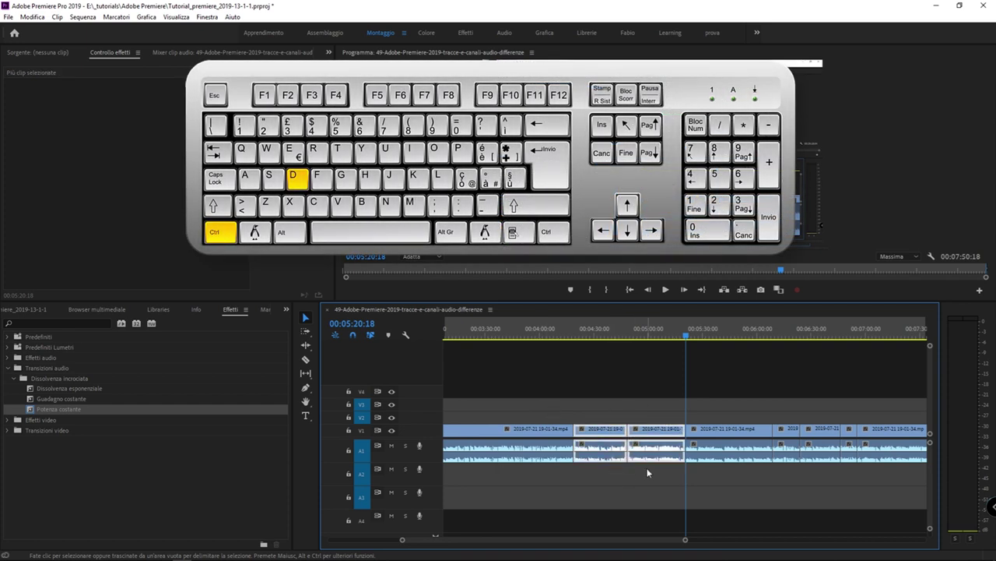
click(646, 473)
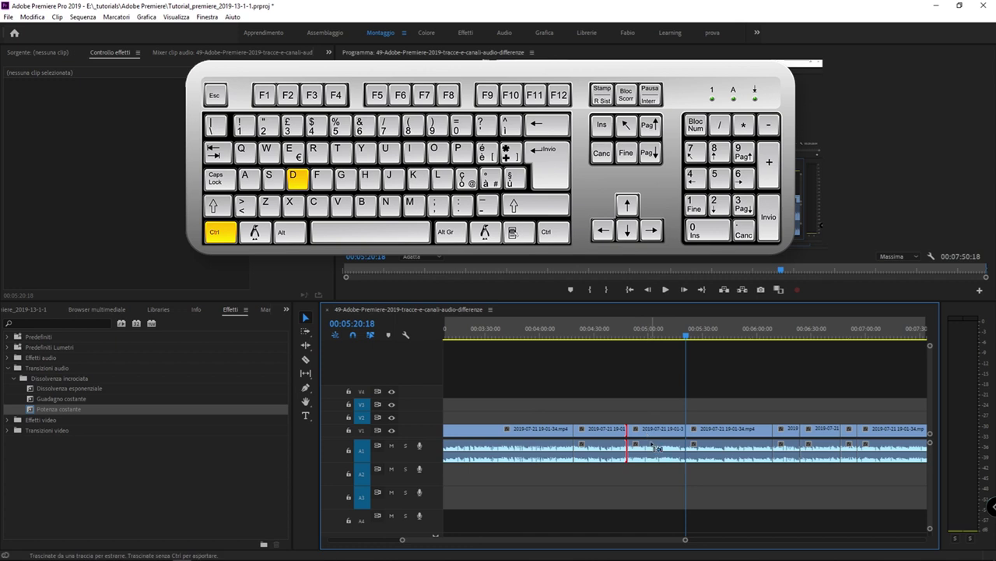
scroll(620, 355, up, 2)
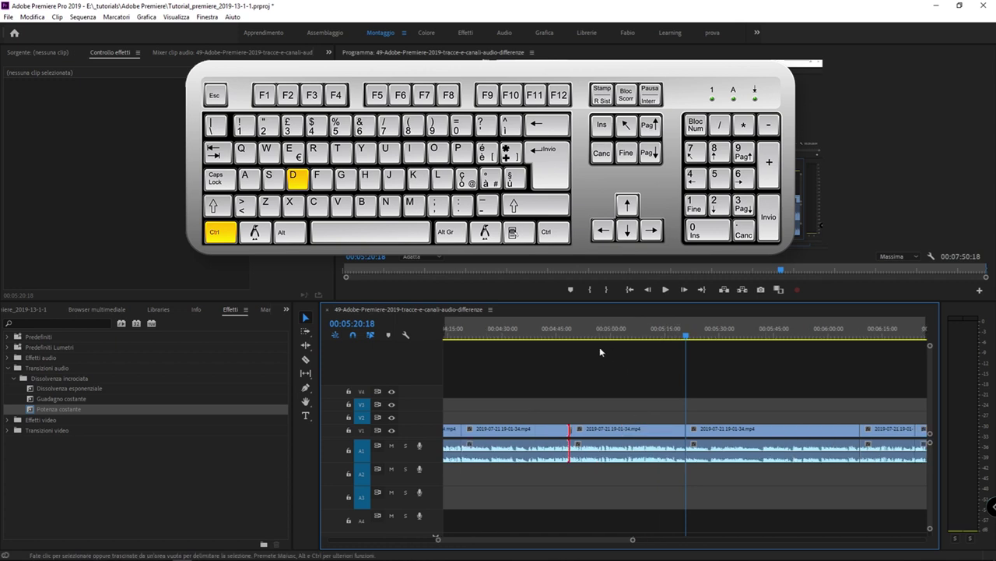
click(569, 332)
Replace the 4:48 dissolve with the default video dissolve on V1 and audio crossfade on A1.
scroll(569, 333, up, 3)
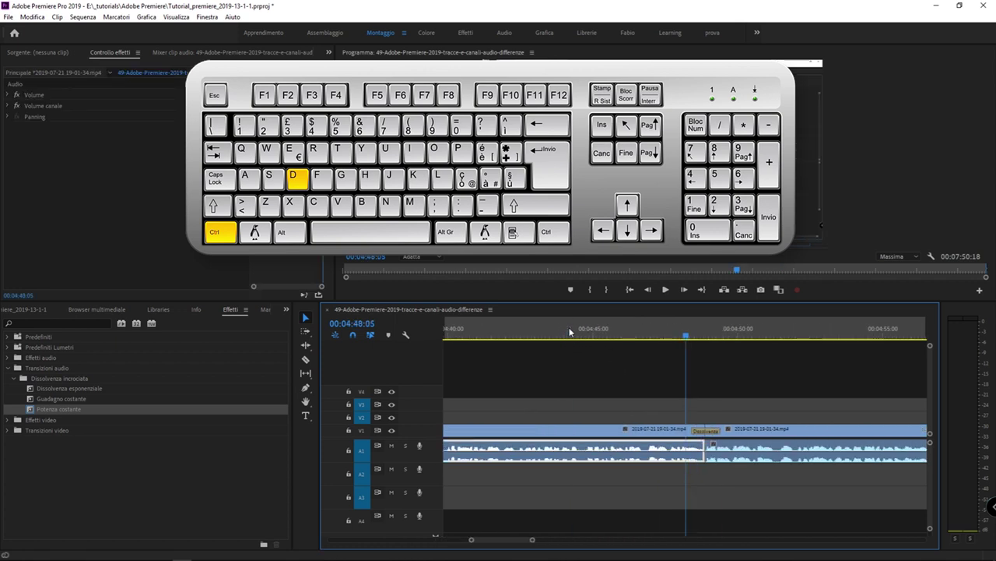
click(708, 433)
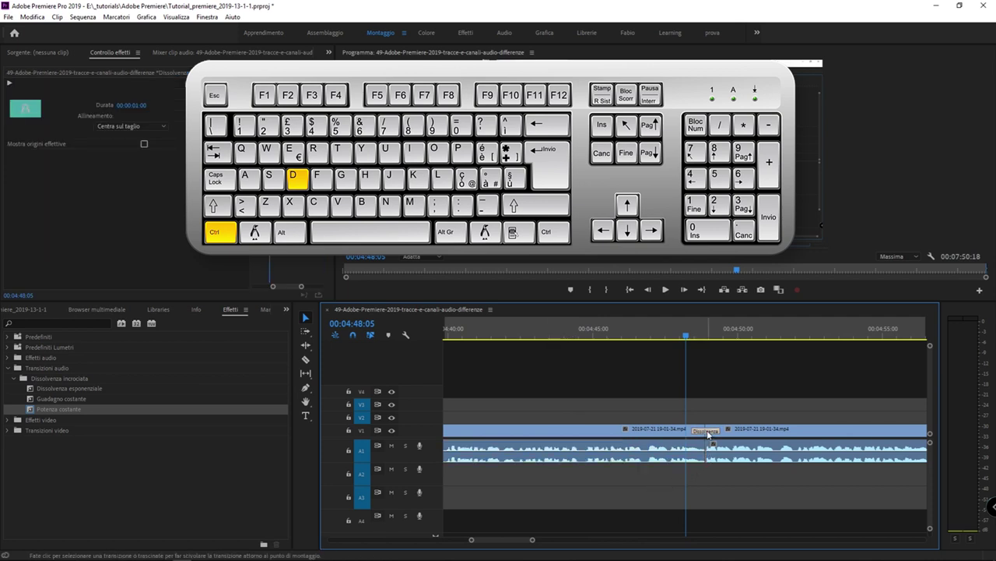
key(Delete)
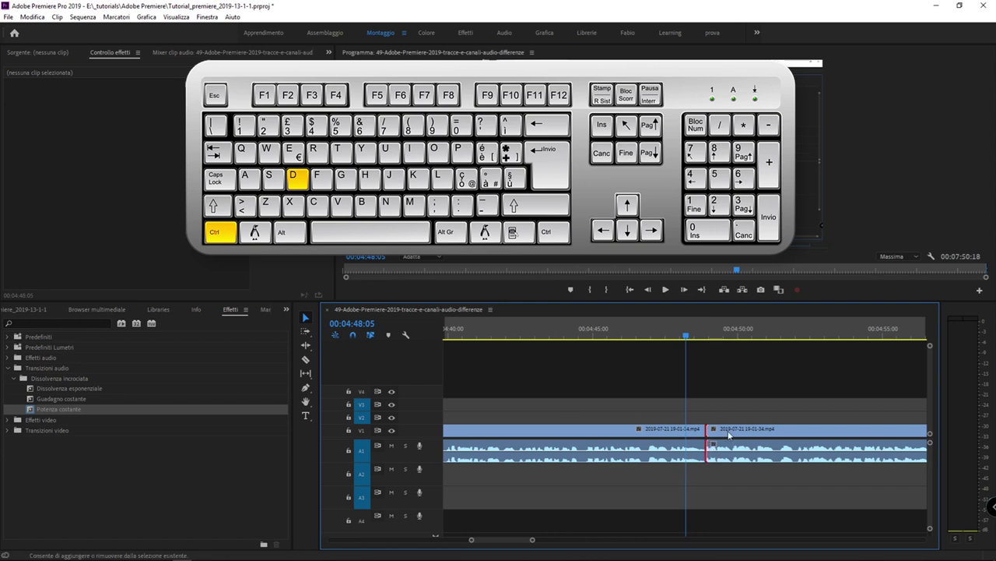
key(ctrl+d)
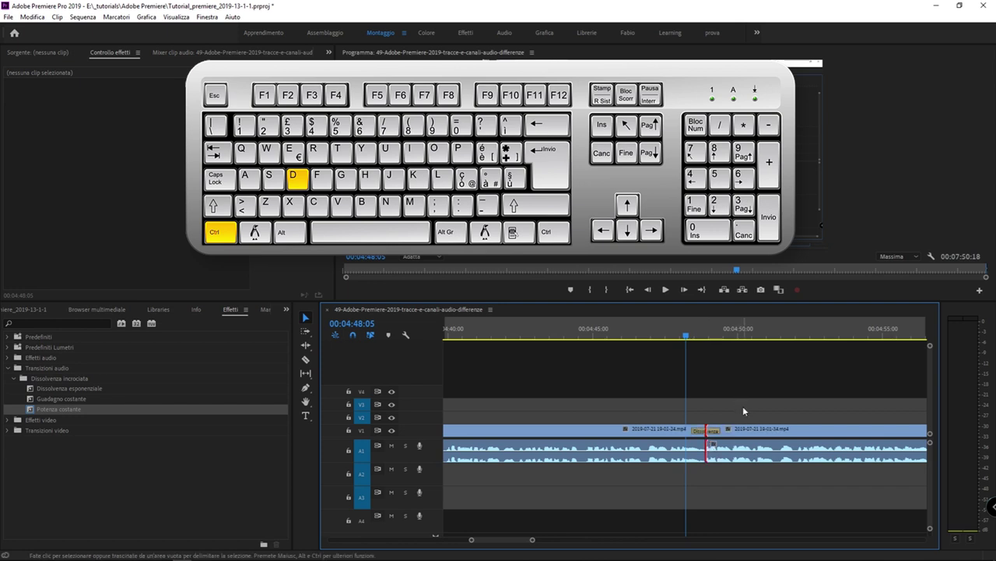
key(ctrl+shift+d)
key(ctrl+shift+d)
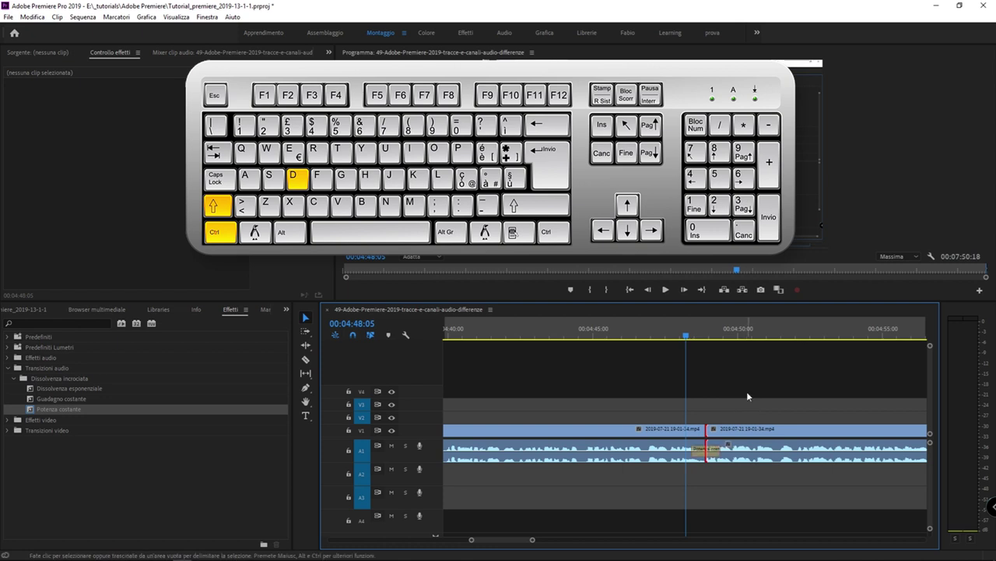
key(ctrl+z)
key(shift+d)
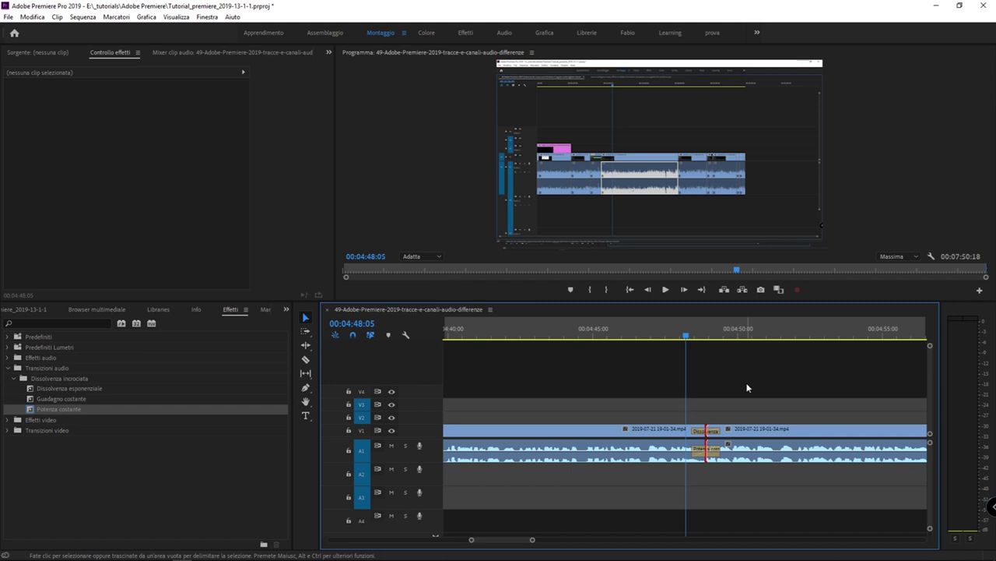
Slide the Dissolvenza incrociata earlier across the cut and trim the Potenza costante crossfade to 9 frames.
key(minus)
key(minus)
key(minus)
key(minus)
key(equal)
key(equal)
key(equal)
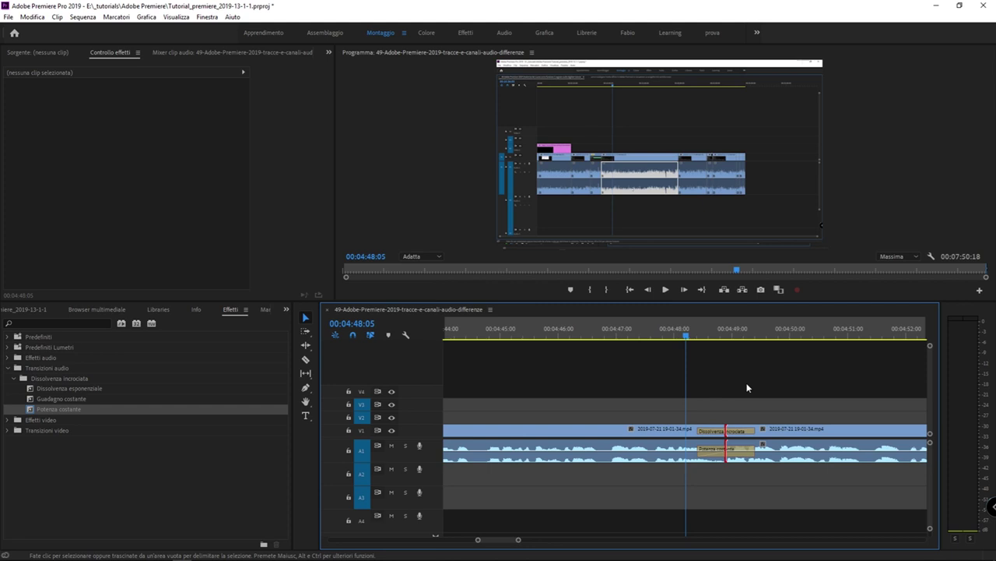
click(747, 386)
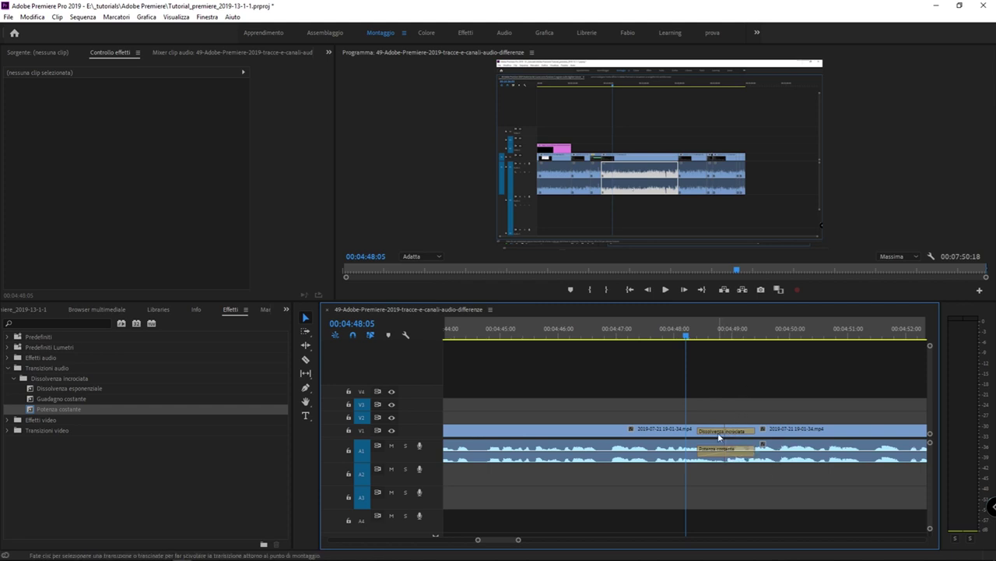
click(717, 434)
drag(717, 435, 696, 435)
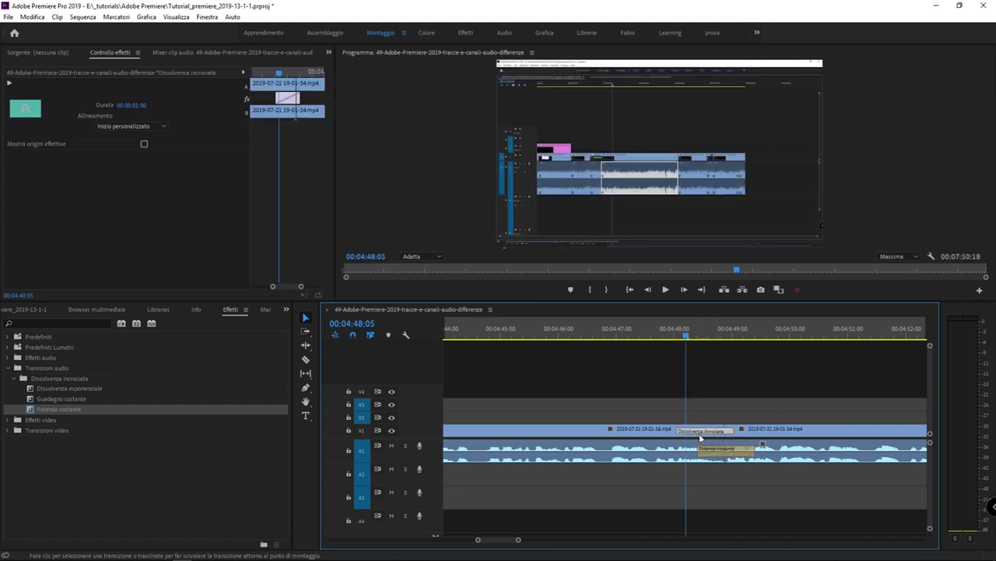
mouse_move(753, 451)
mouse_down()
mouse_move(719, 457)
mouse_move(746, 436)
mouse_up()
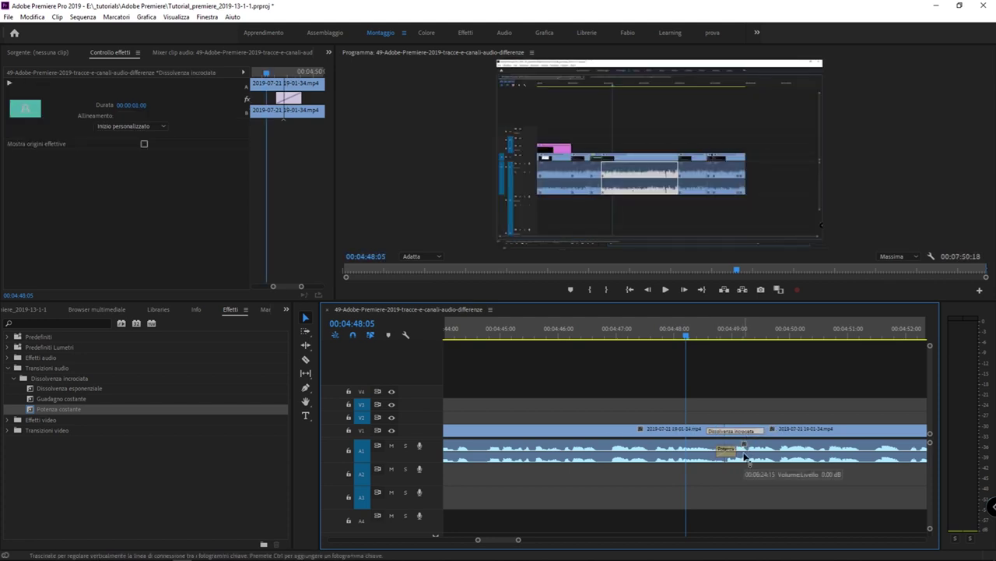
click(772, 421)
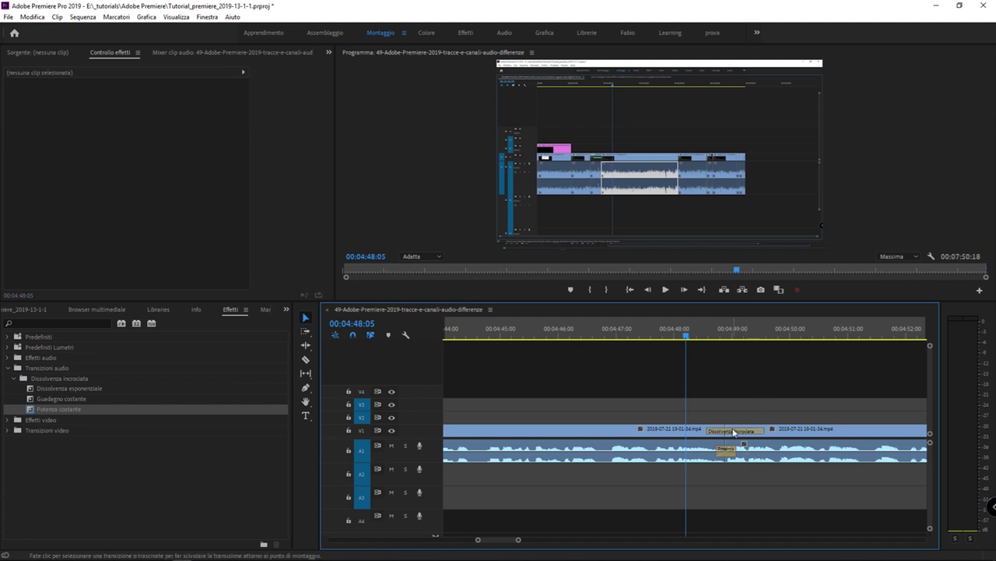
click(733, 432)
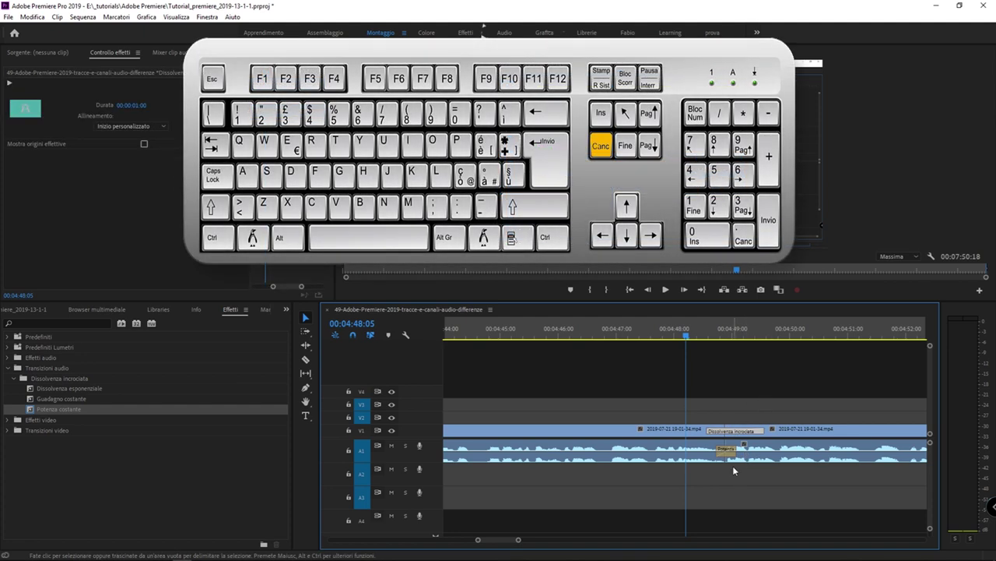
Delete the altered video cross dissolve and audio crossfade from the 4:48 cut.
key(Delete)
click(729, 454)
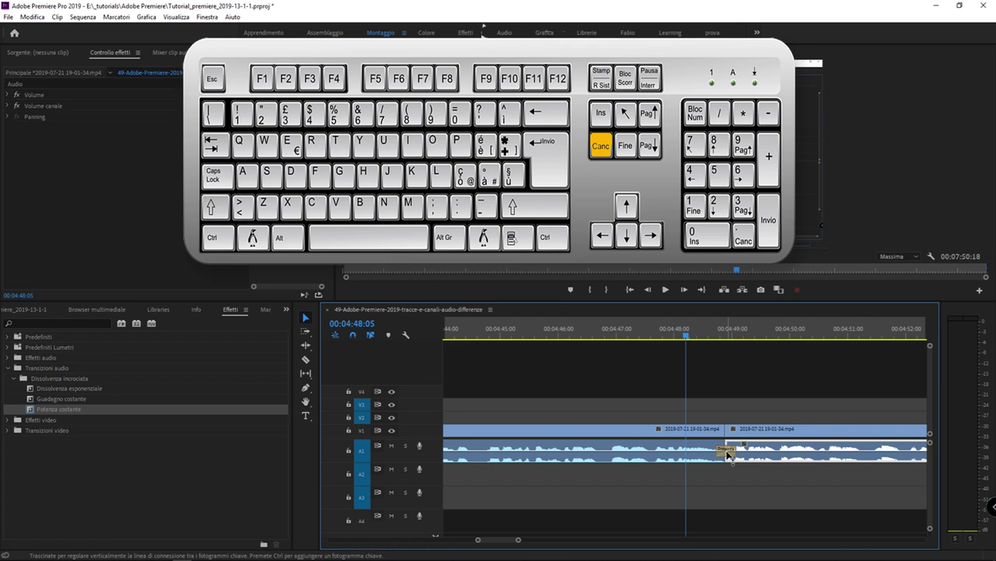
drag(729, 454, 723, 449)
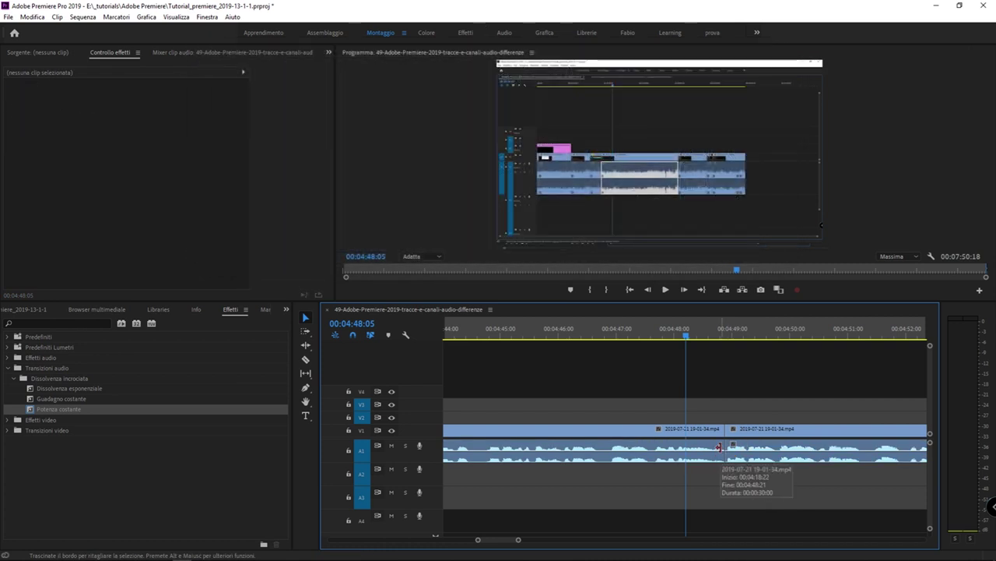
Apply fresh default video and audio transitions to both the V1 and A1 edit points.
click(724, 428)
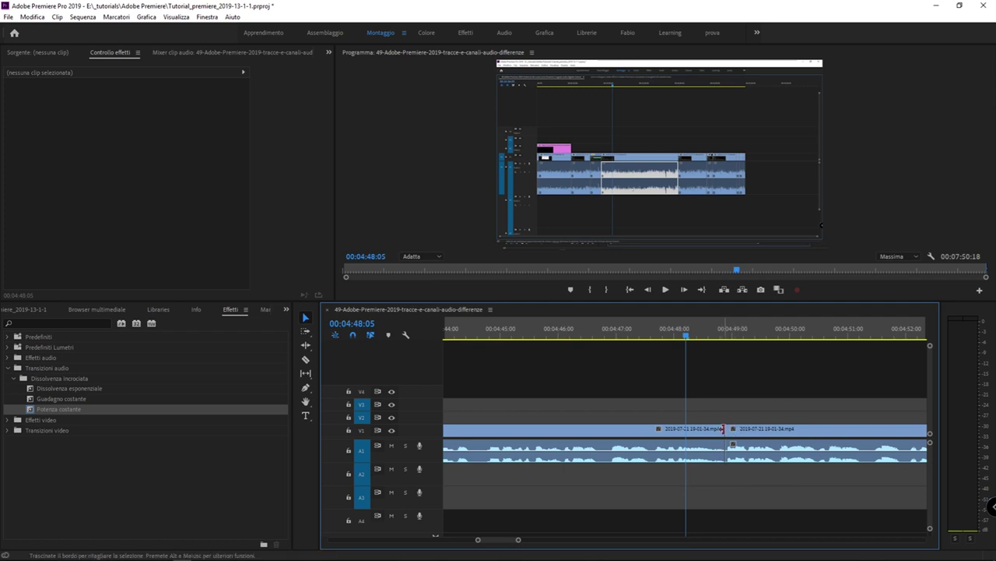
click(722, 458)
key(shift)
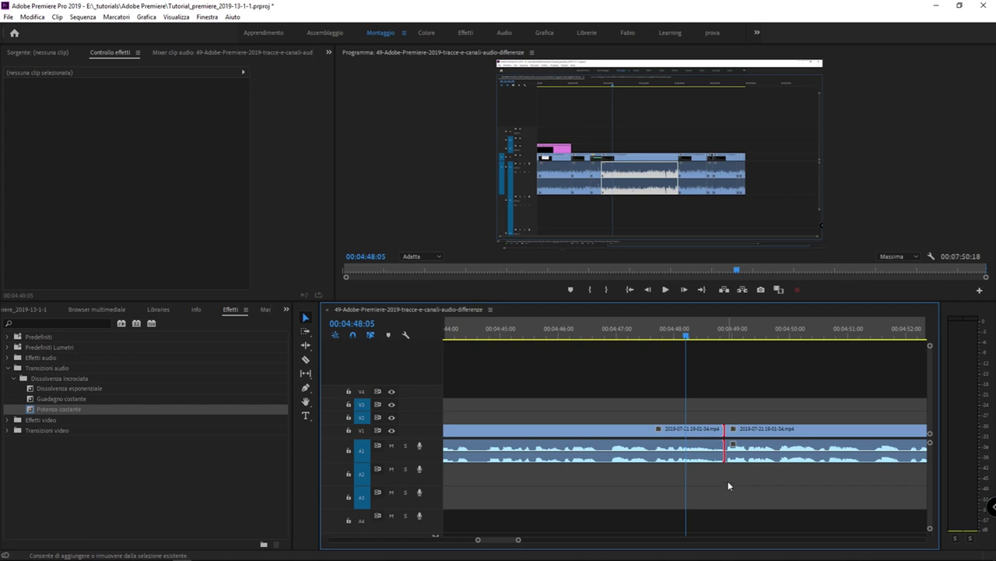
key(shift+d)
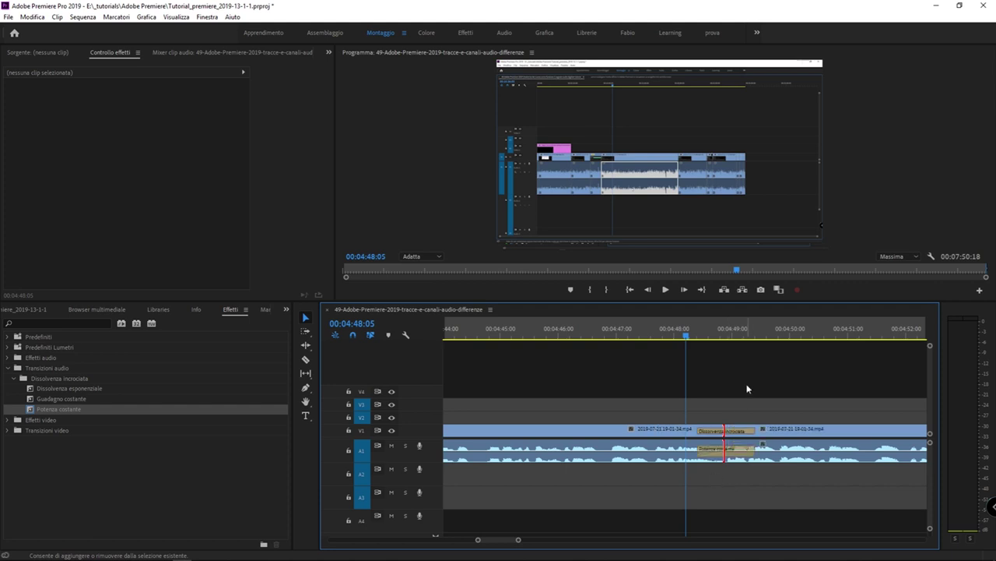
key(equal)
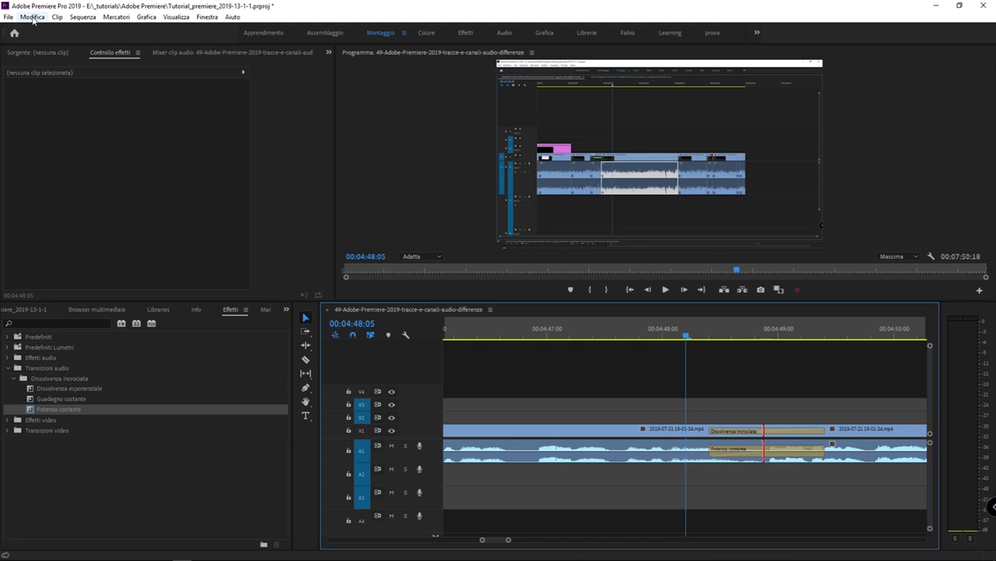
Open the Timeline page of Preferences from the Modifica > Preferenze menu.
click(36, 17)
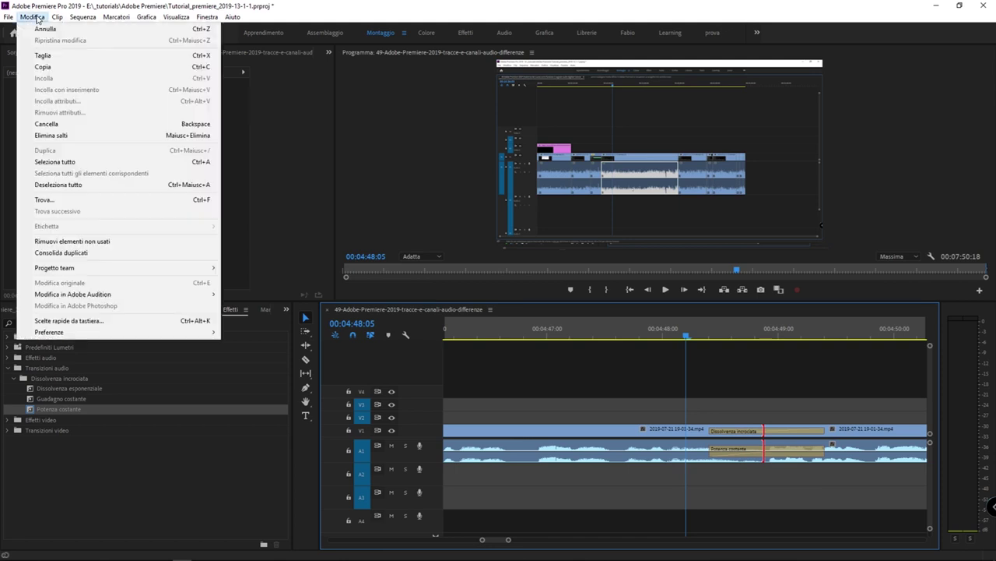
mouse_move(128, 333)
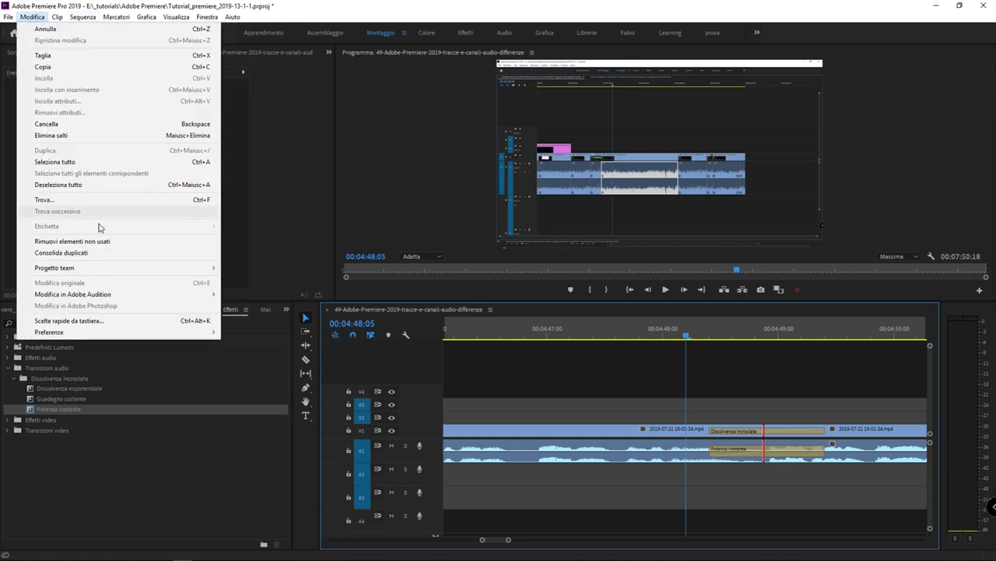
mouse_move(170, 339)
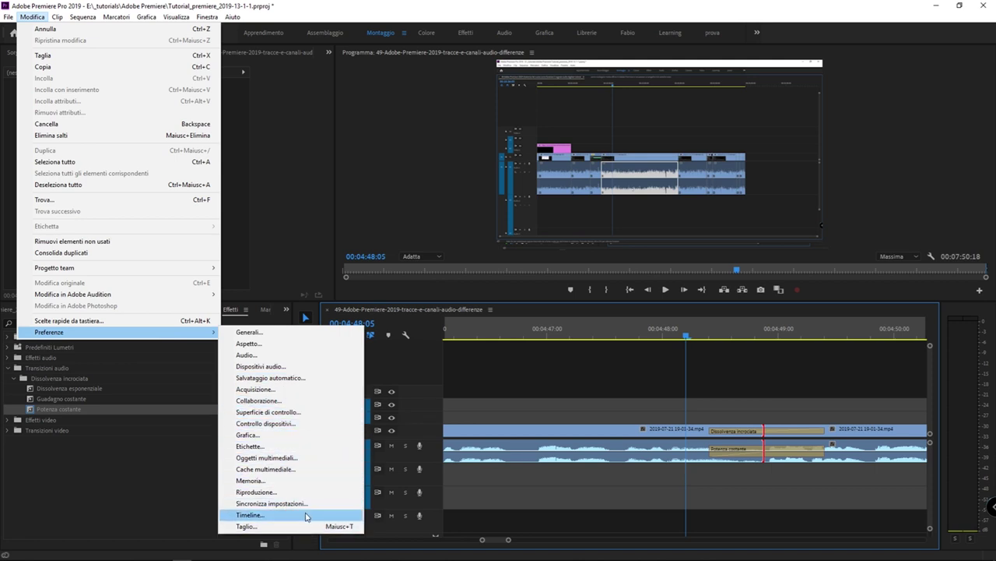
click(306, 516)
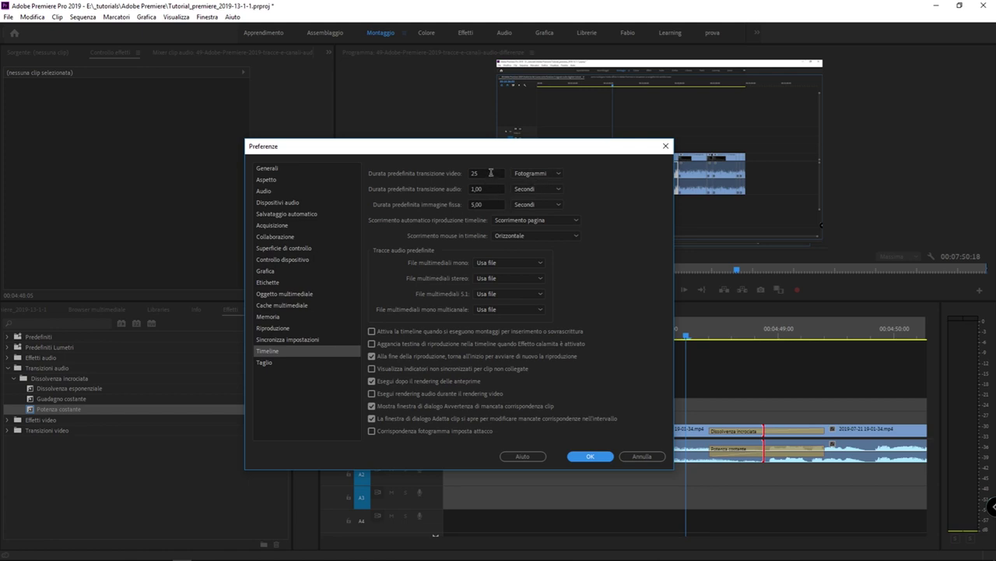
Set the default video transition duration to 2 Secondi and the audio one to 12 Fotogrammi.
click(536, 173)
click(549, 192)
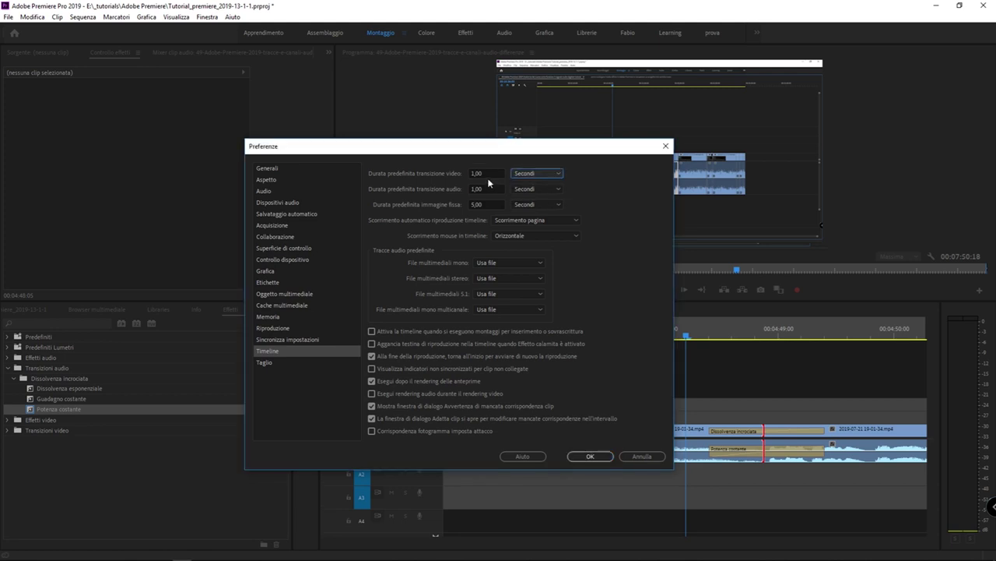
click(486, 174)
text(2)
click(484, 189)
click(544, 188)
click(541, 199)
click(494, 187)
text(12)
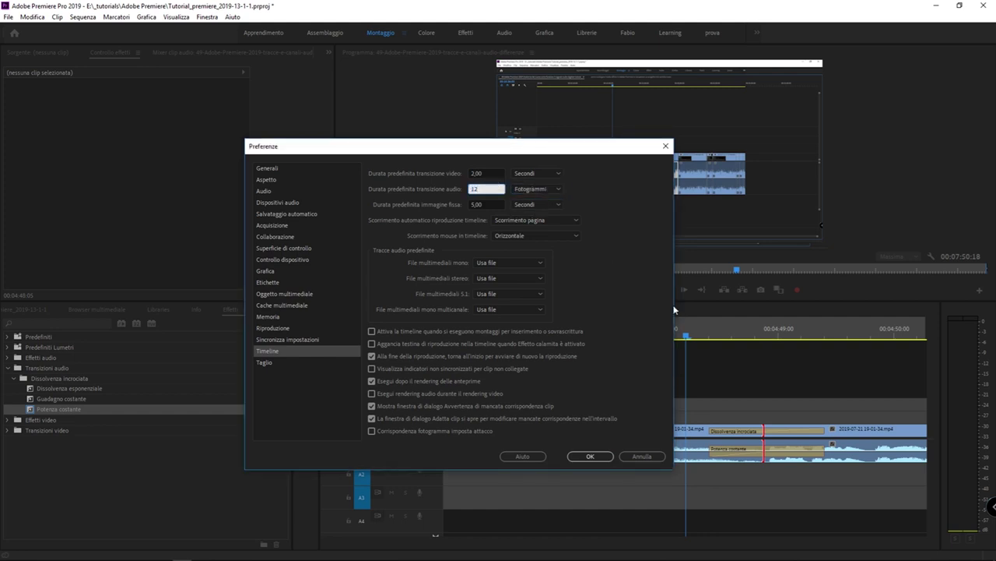
click(590, 456)
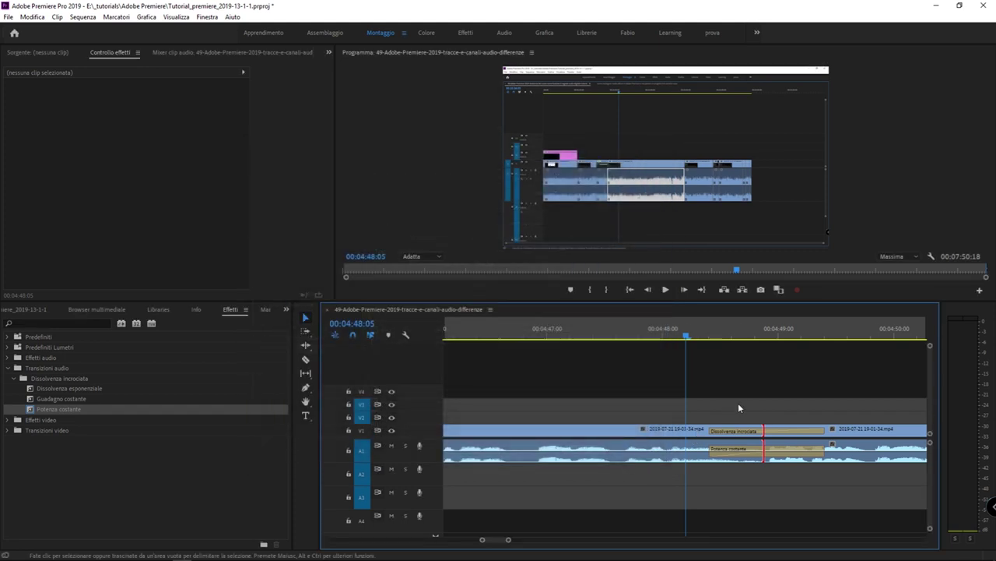
click(744, 435)
key(Delete)
click(749, 454)
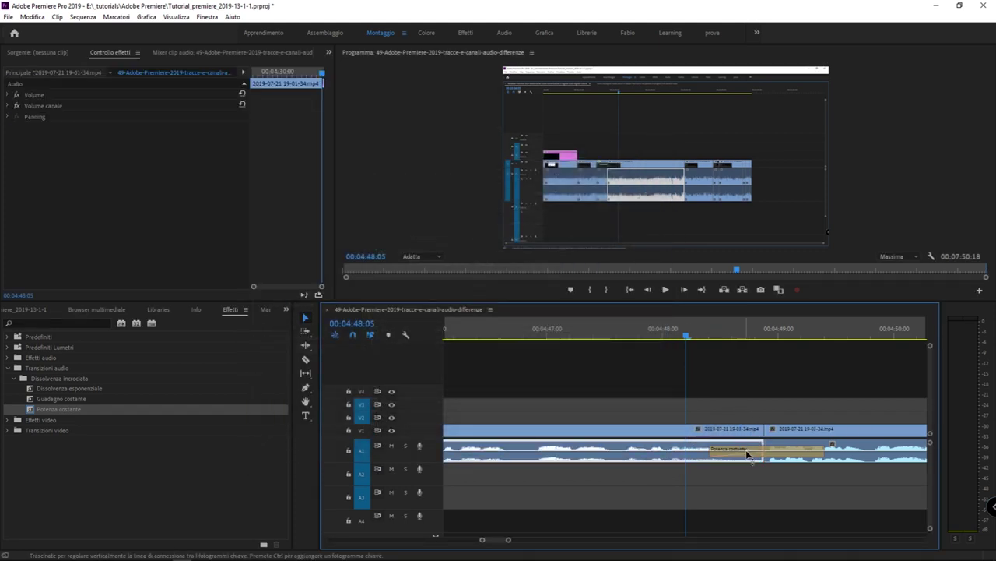
click(792, 455)
key(Delete)
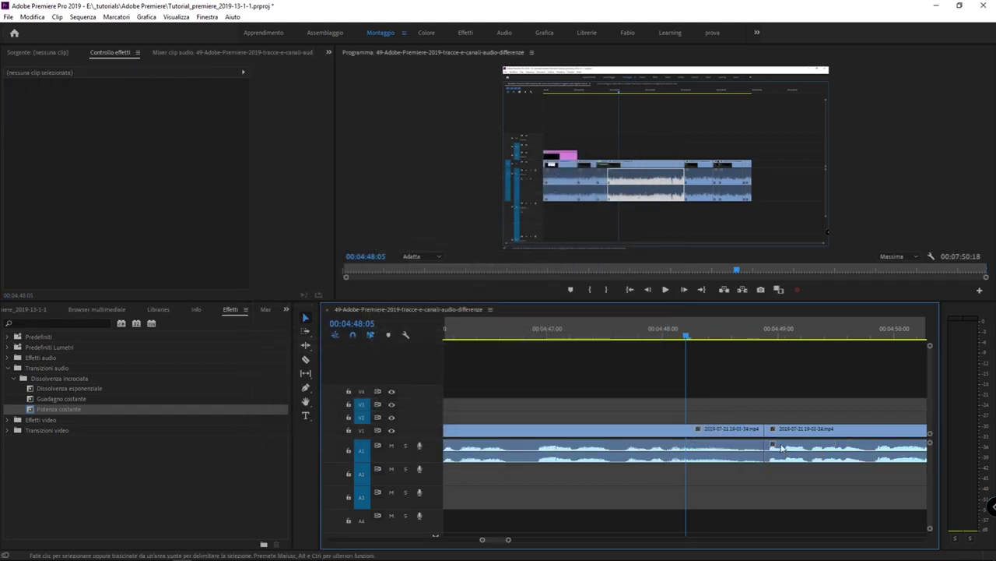
drag(750, 400, 779, 477)
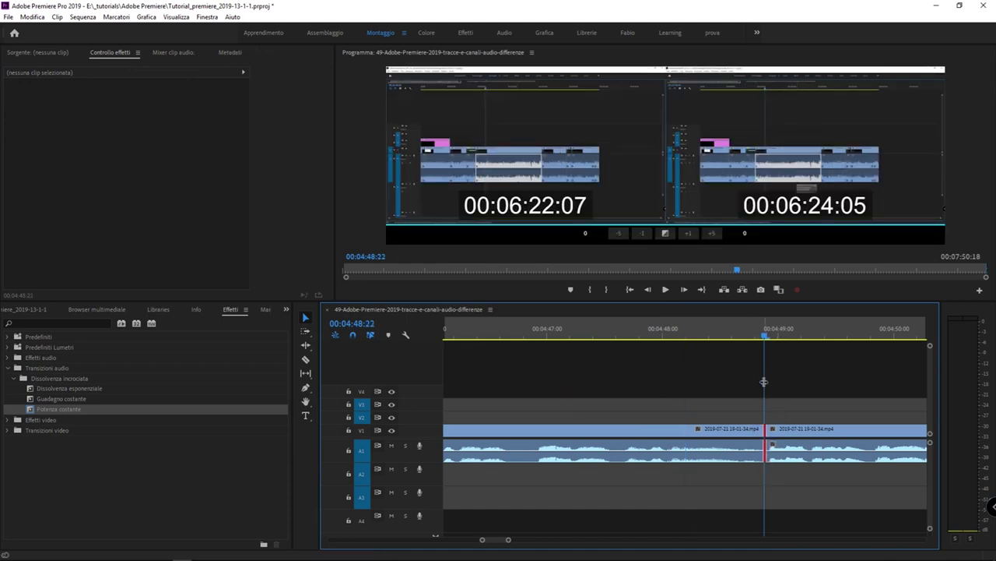
key(shift+d)
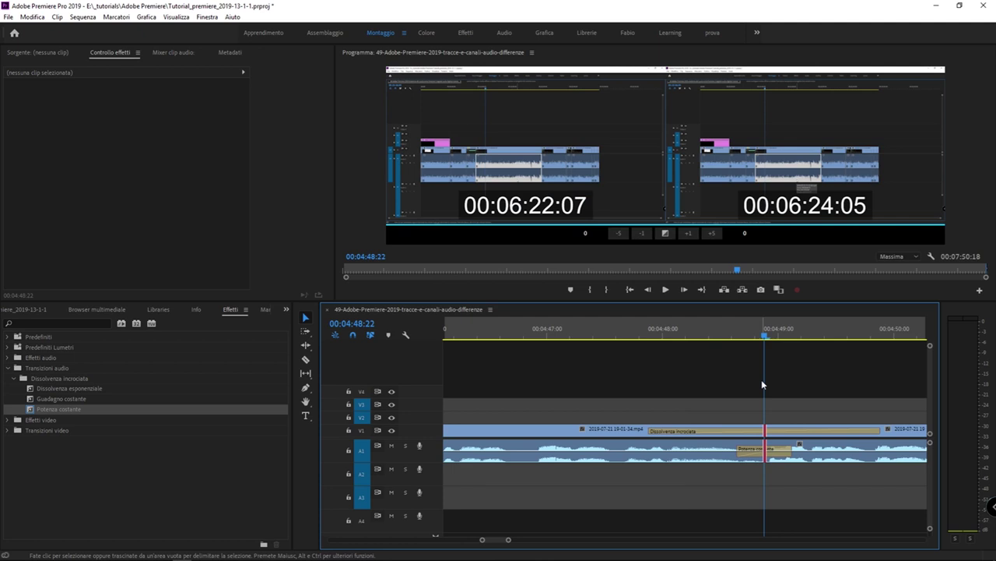
key(ctrl+z)
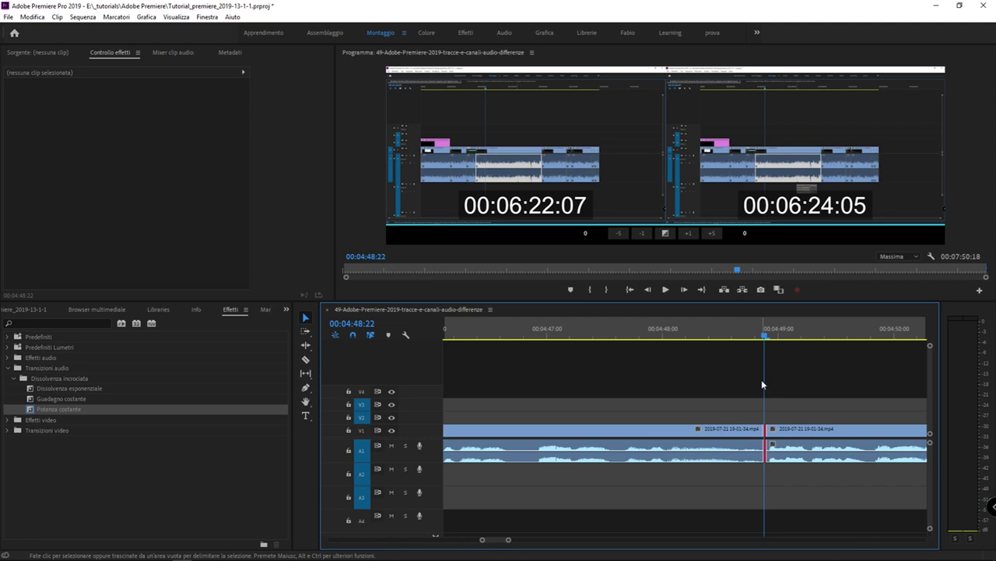
Open the Timeline preferences from Modifica > Preferenze.
click(32, 16)
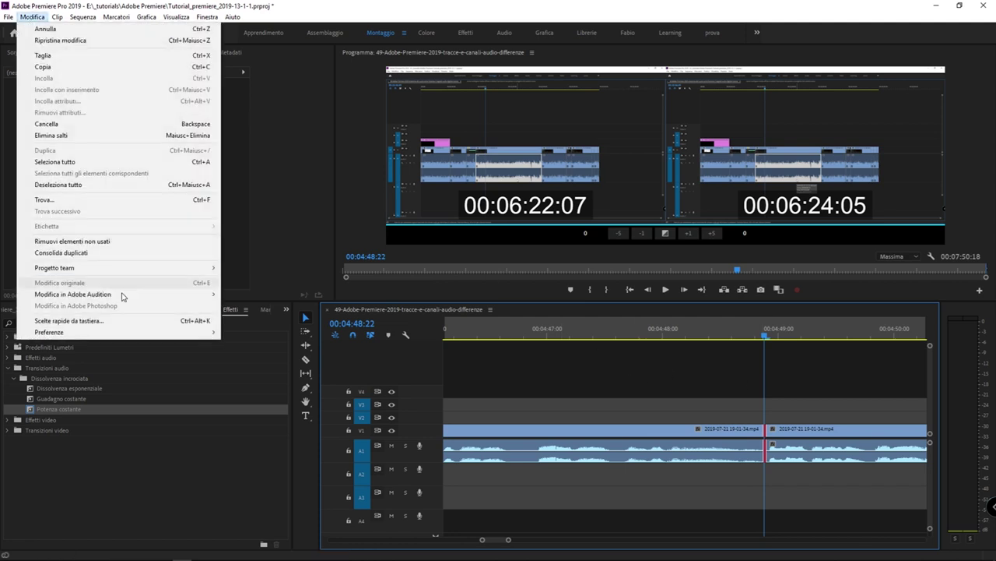
mouse_move(153, 341)
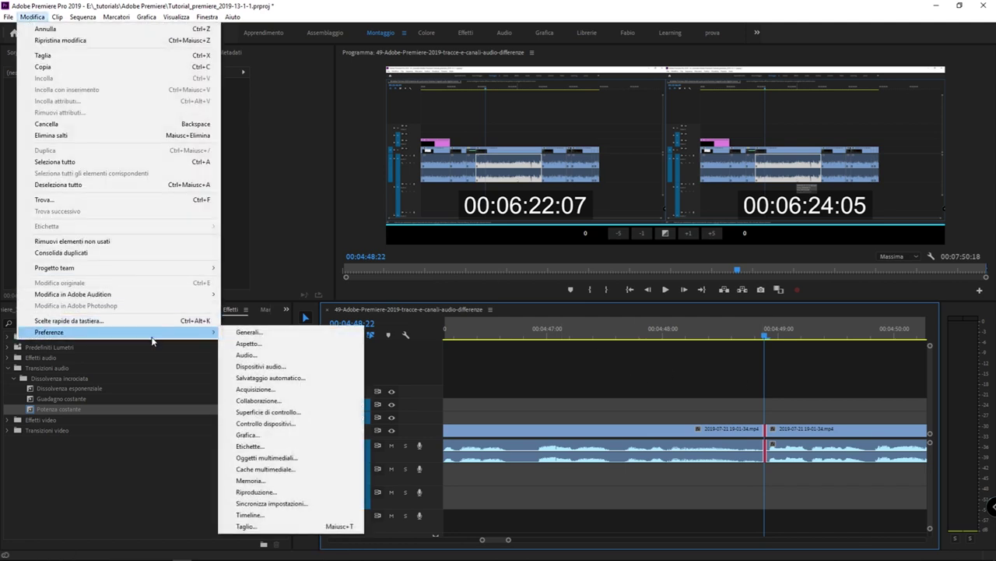
click(249, 514)
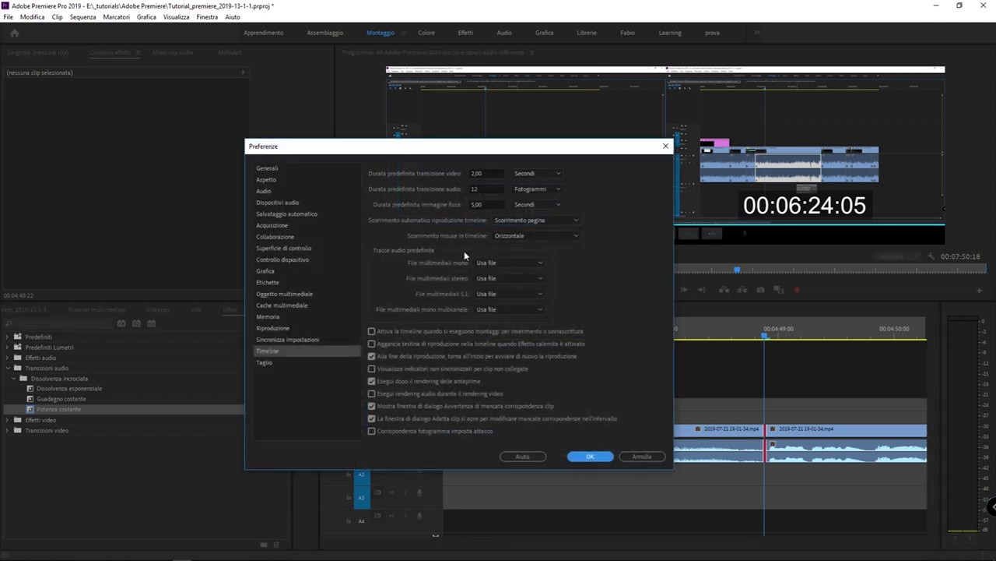
Set default video transitions to 25 Fotogrammi and audio transitions to 1,00 Secondi, then confirm.
click(487, 172)
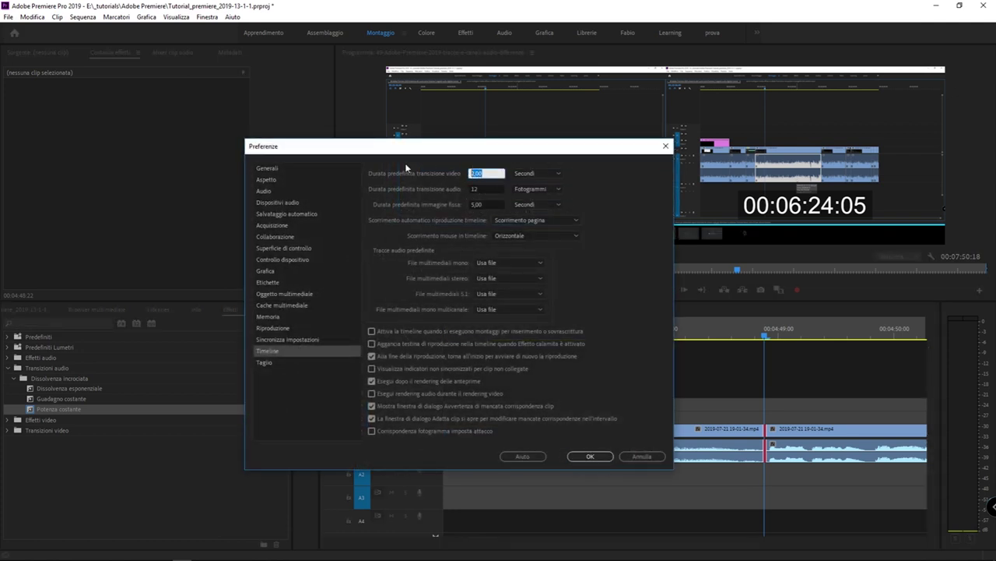
text(1)
click(534, 174)
click(536, 186)
click(489, 188)
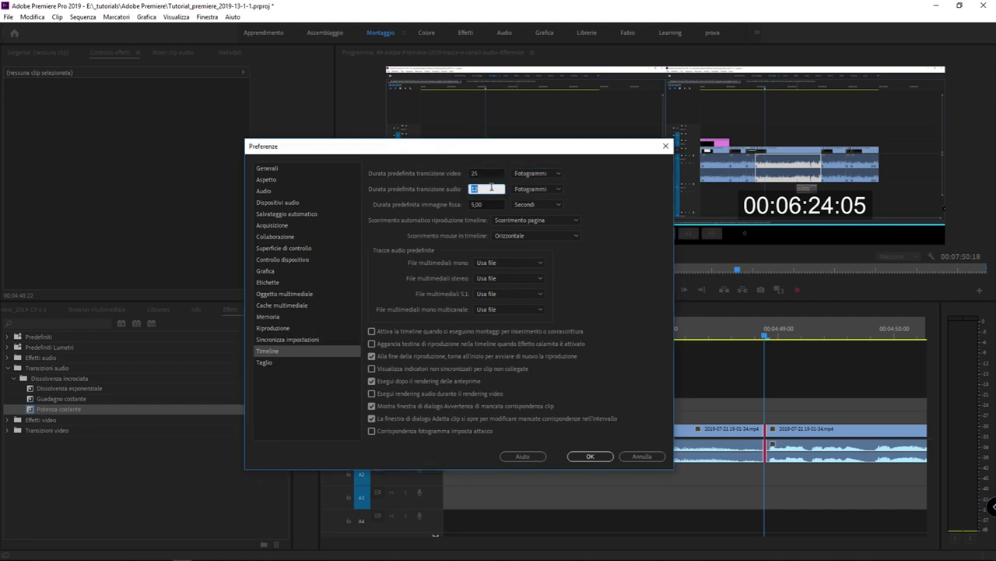
text(25)
key(Tab)
click(548, 188)
click(533, 212)
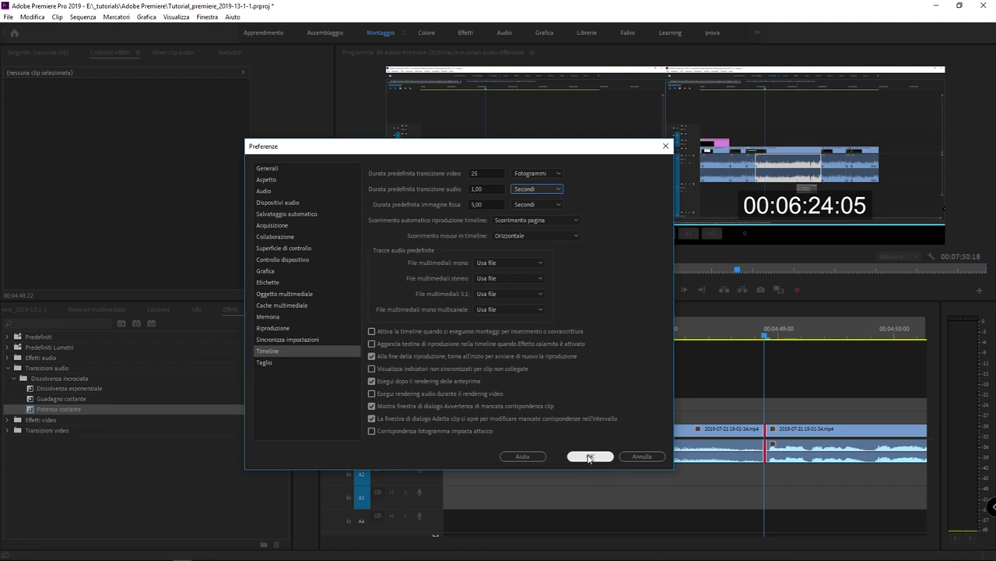
click(590, 457)
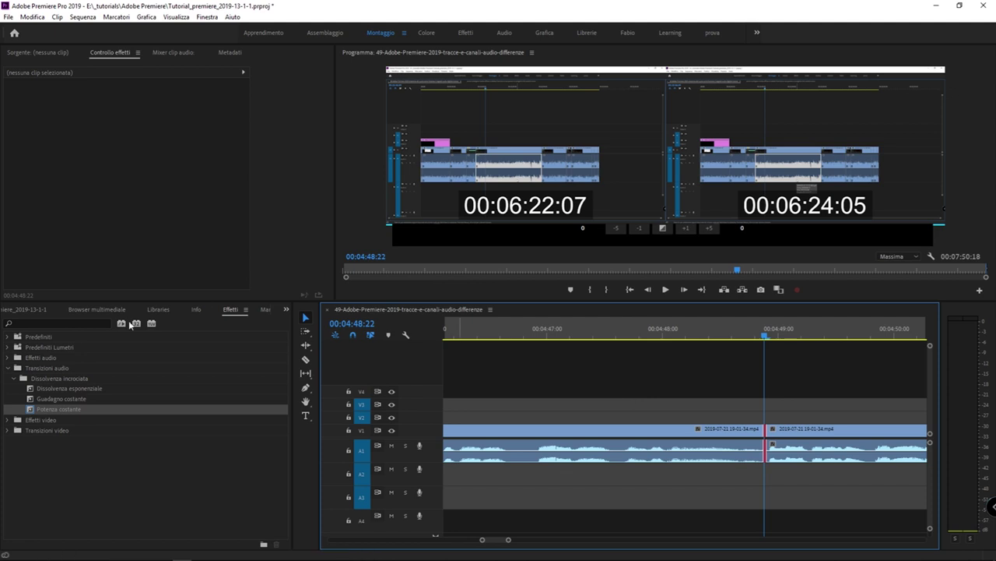
Expand Transizioni video > Dissolvenza in the Effetti panel and select Dissolvenza incrociata.
click(7, 431)
scroll(77, 454, down, 2)
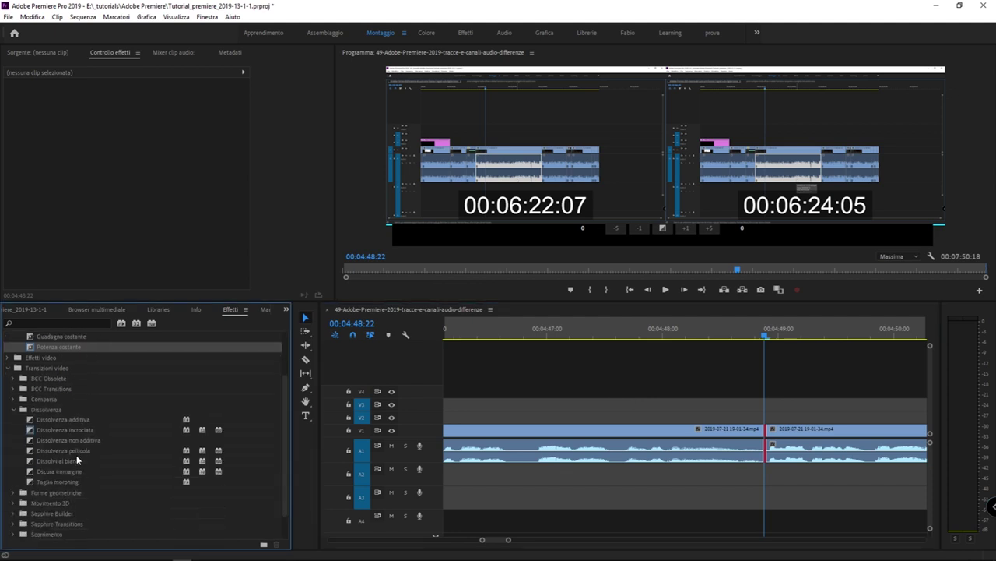
scroll(77, 454, down, 1)
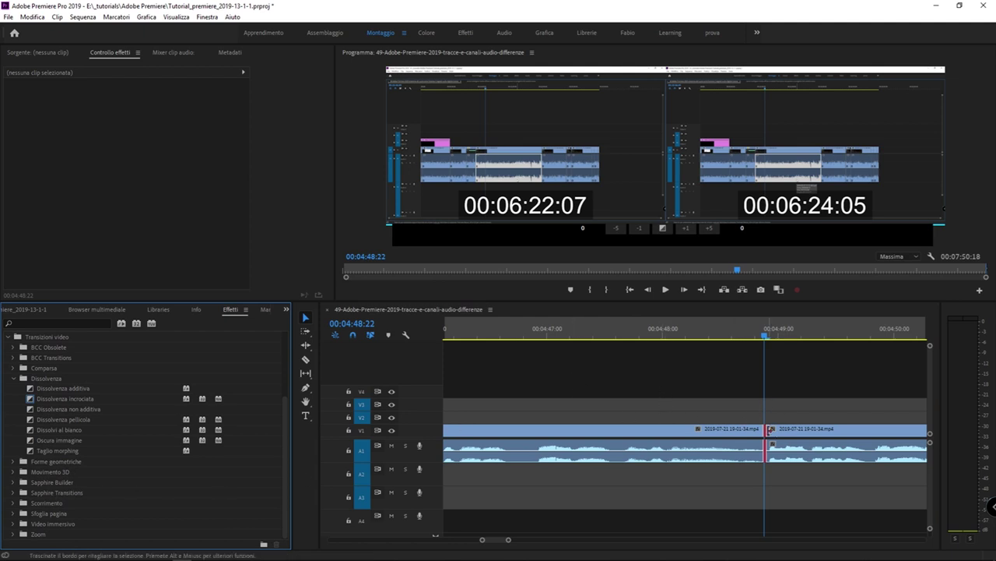
click(28, 398)
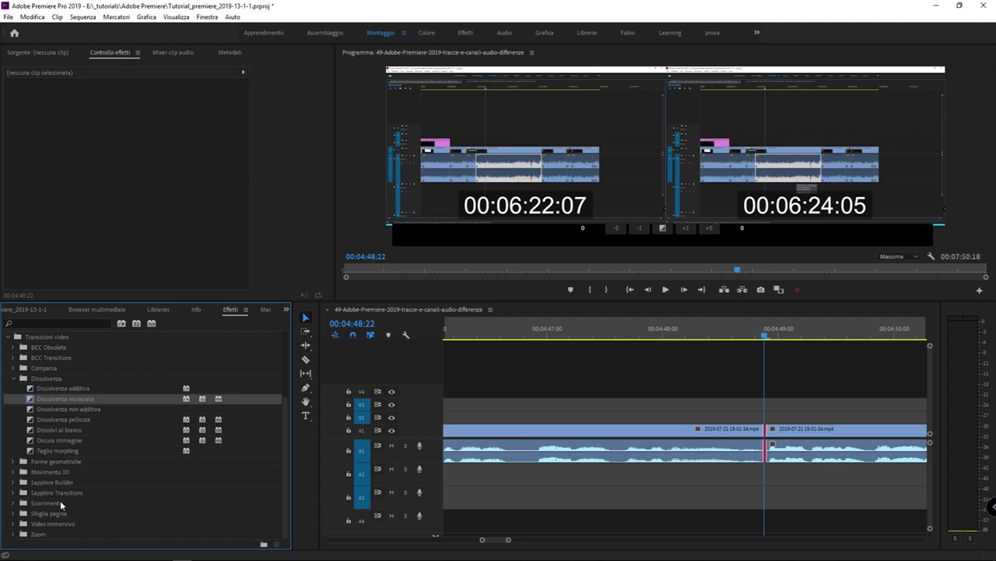
scroll(68, 436, up, 2)
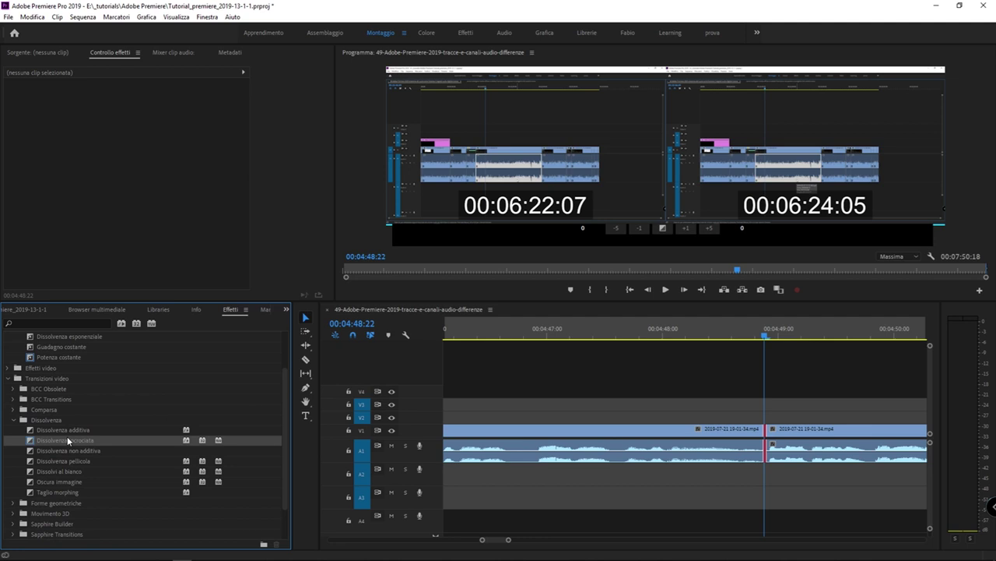
scroll(67, 441, down, 1)
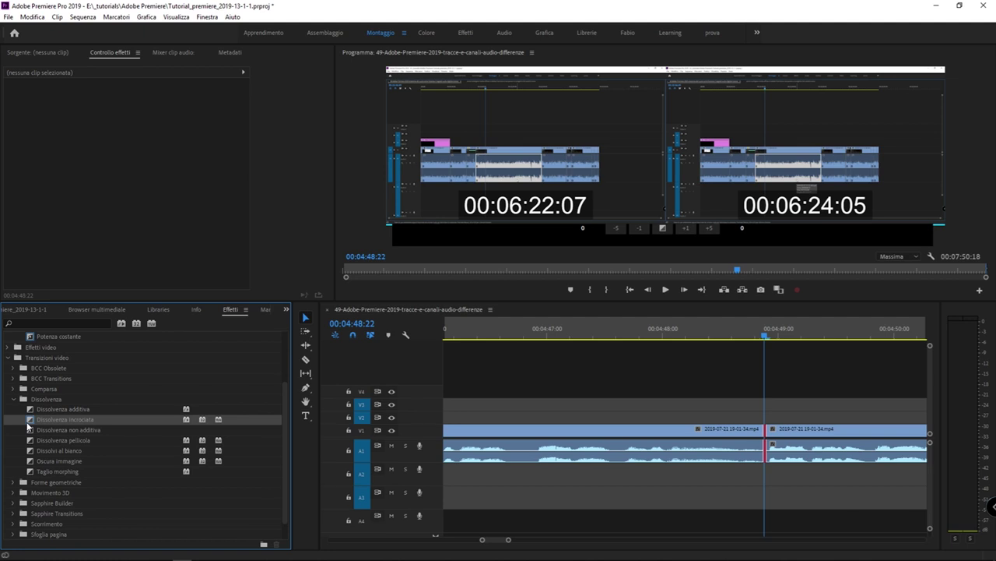
key(super+plus)
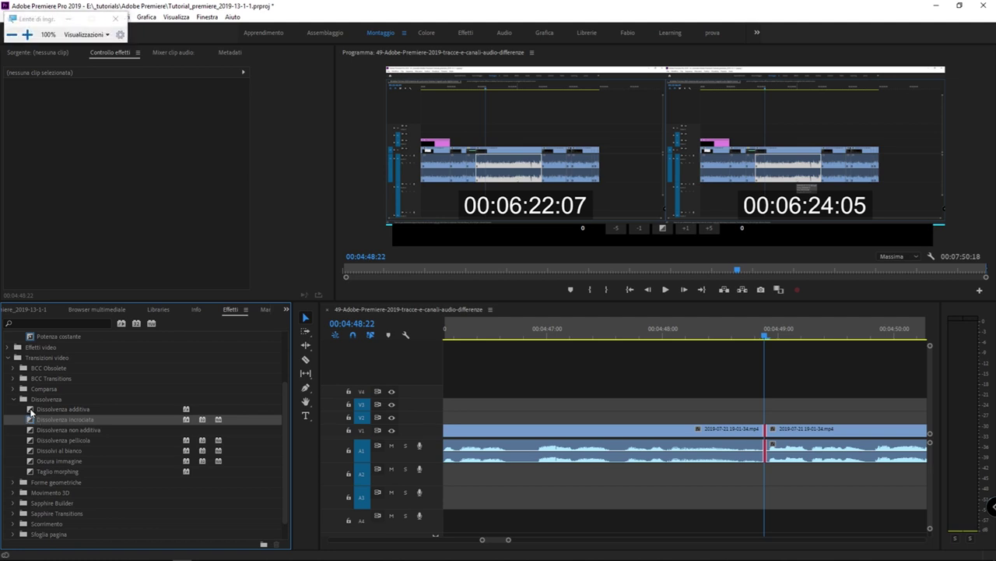
Browse the Dissolvenza transitions and select Dissolvi al bianco.
click(26, 410)
key(super+plus)
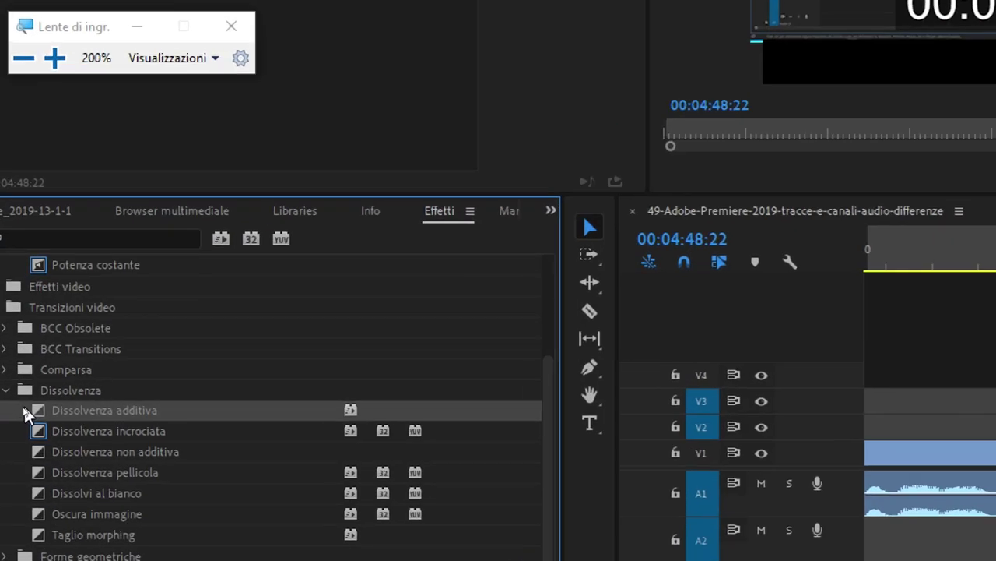
key(super+plus)
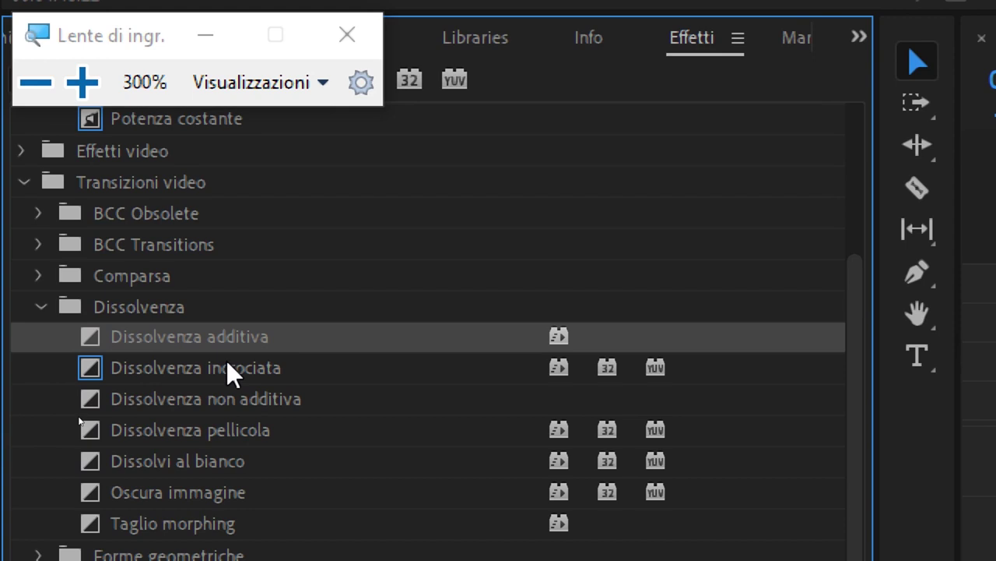
click(158, 375)
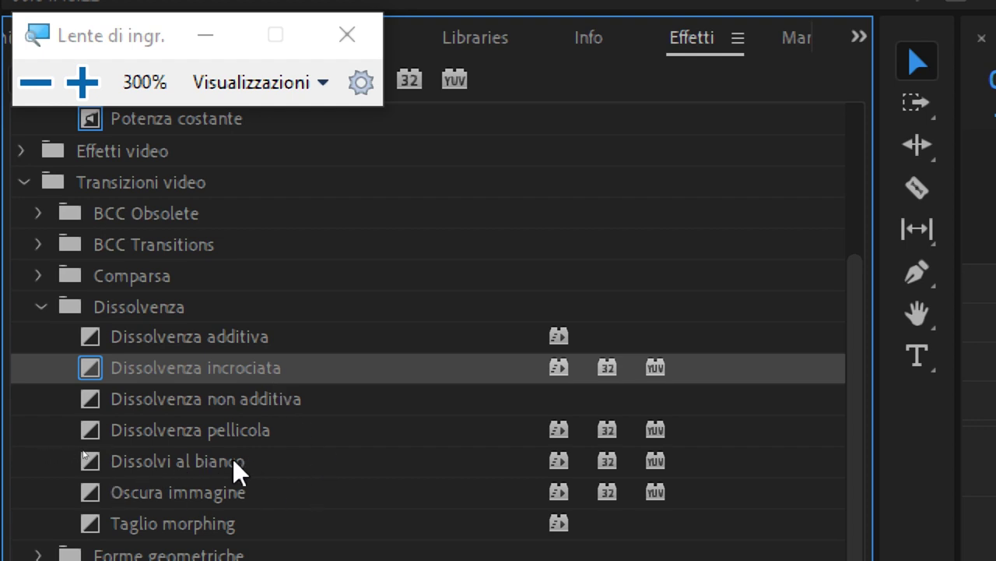
click(263, 470)
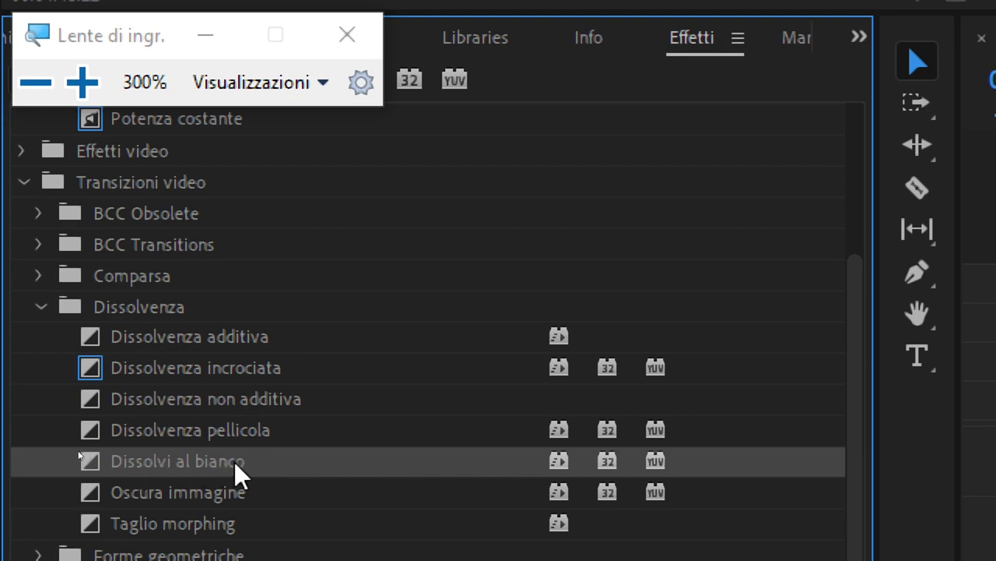
Set Dissolvi al bianco as the default video transition from its context menu.
right_click(164, 447)
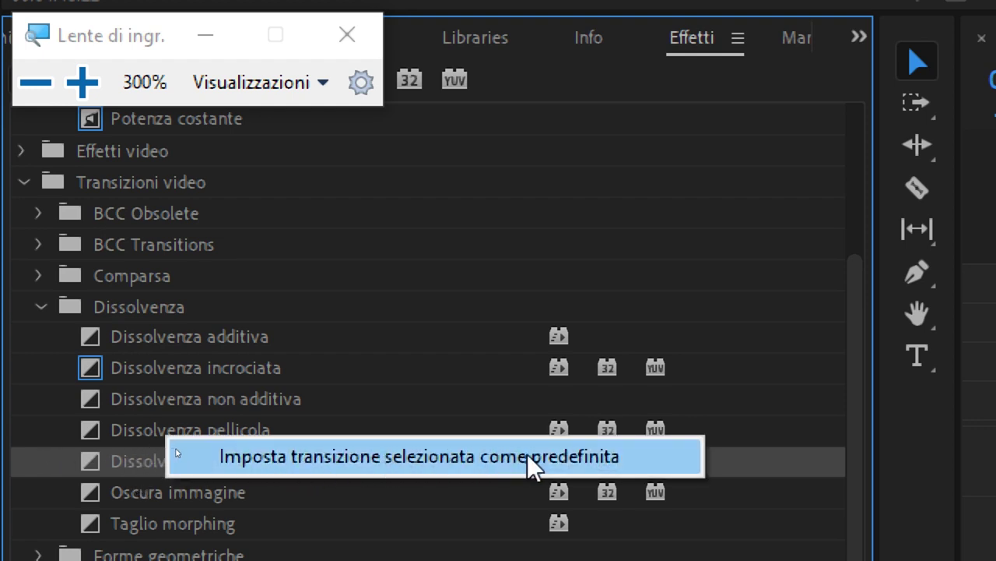
click(590, 457)
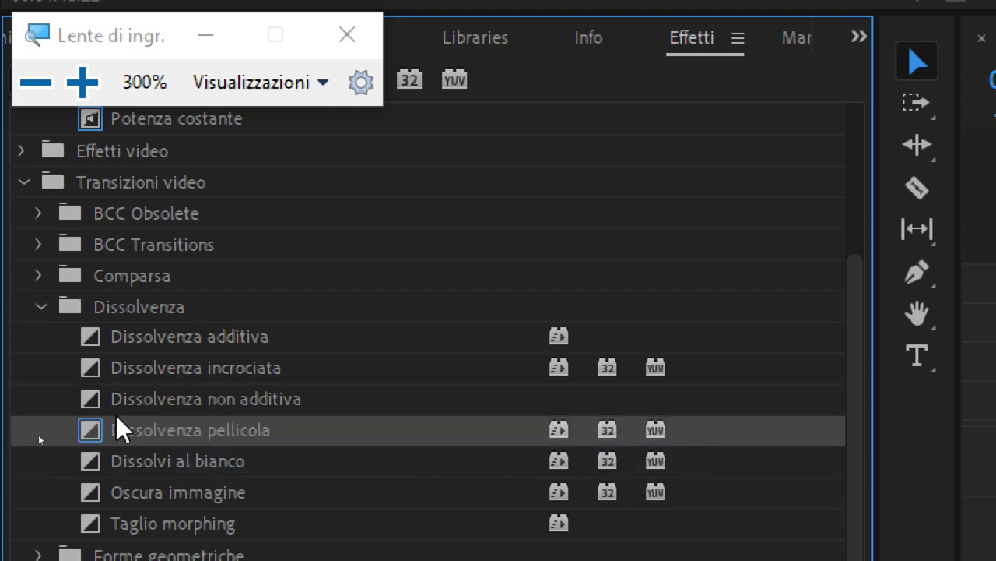
click(200, 467)
right_click(200, 467)
click(268, 485)
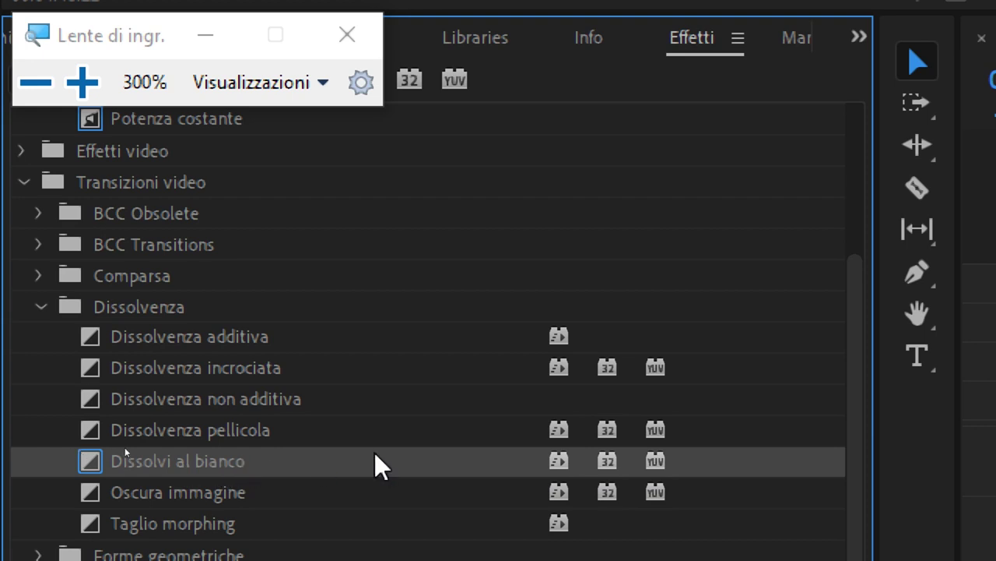
key(super+Escape)
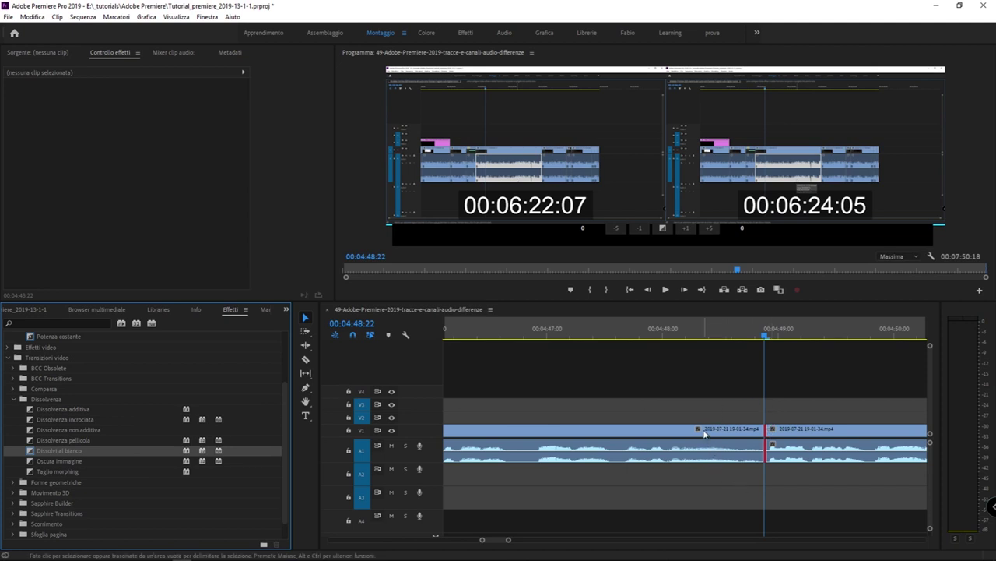
key(ctrl+d)
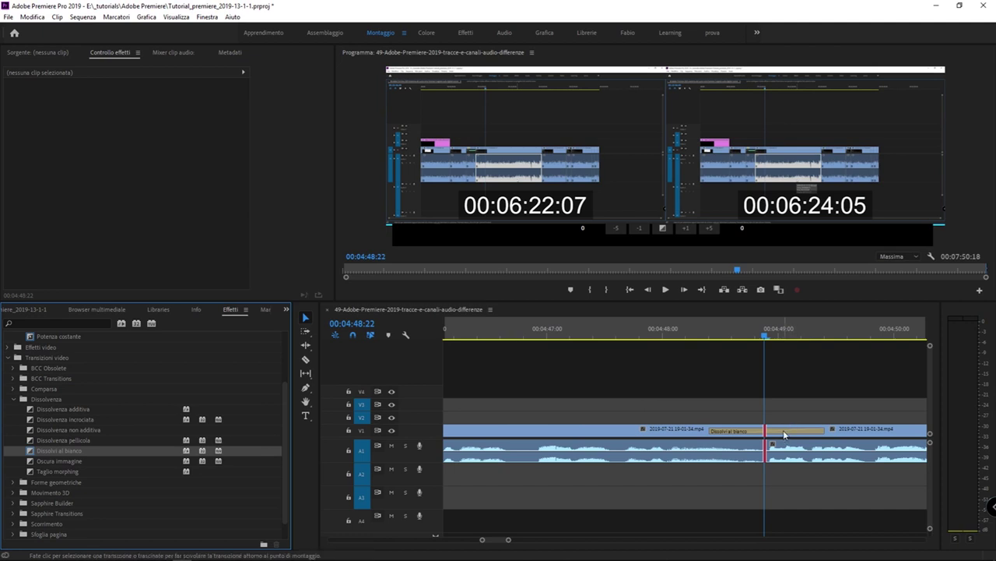
click(767, 334)
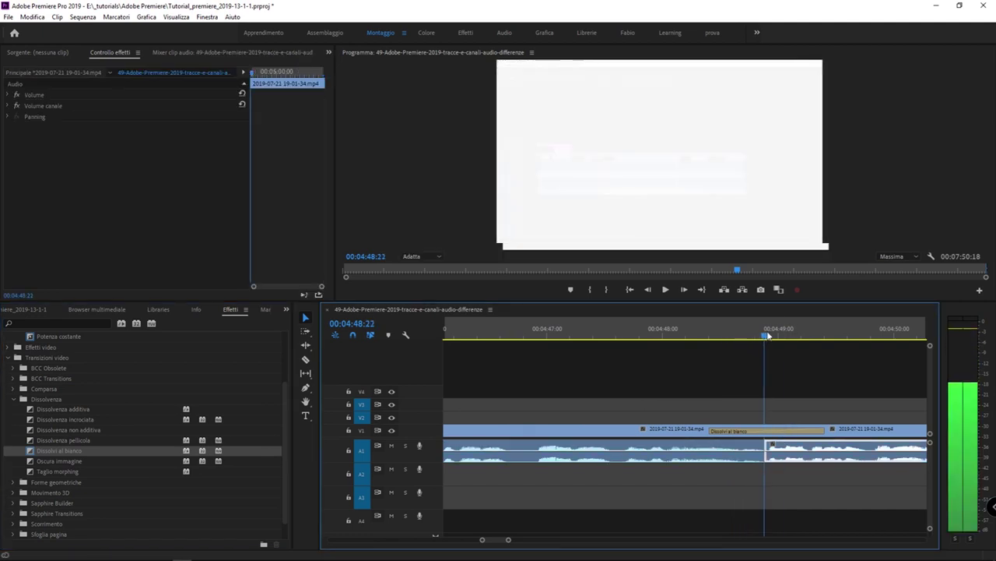
drag(767, 334, 741, 333)
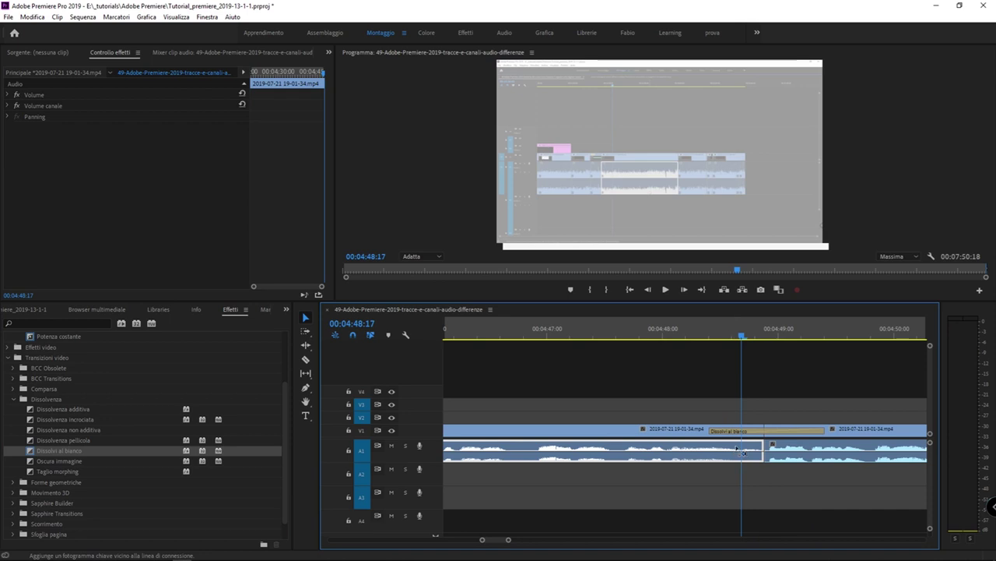
key(Delete)
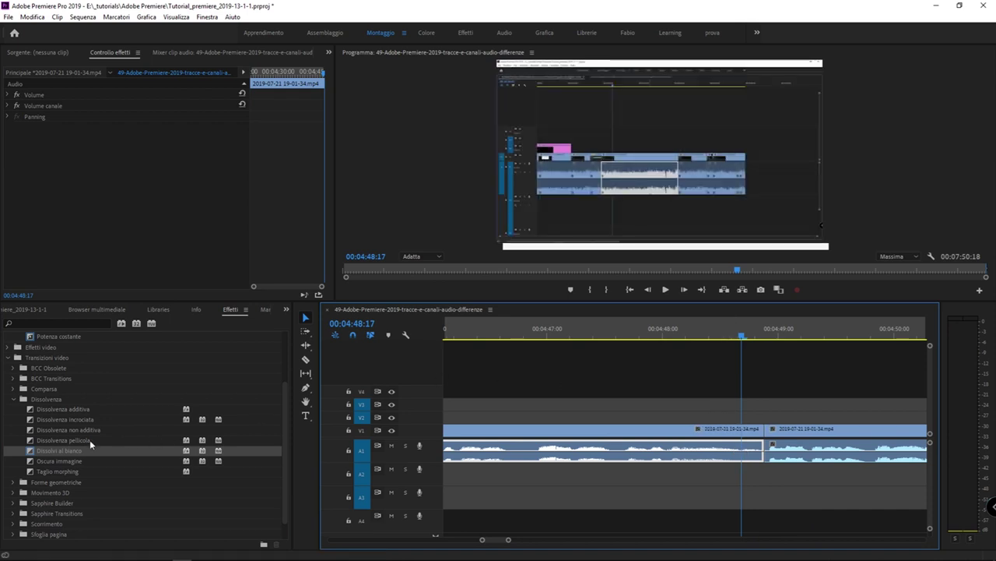
Make Dissolvenza incrociata the default video transition again from its Effetti context menu.
click(59, 418)
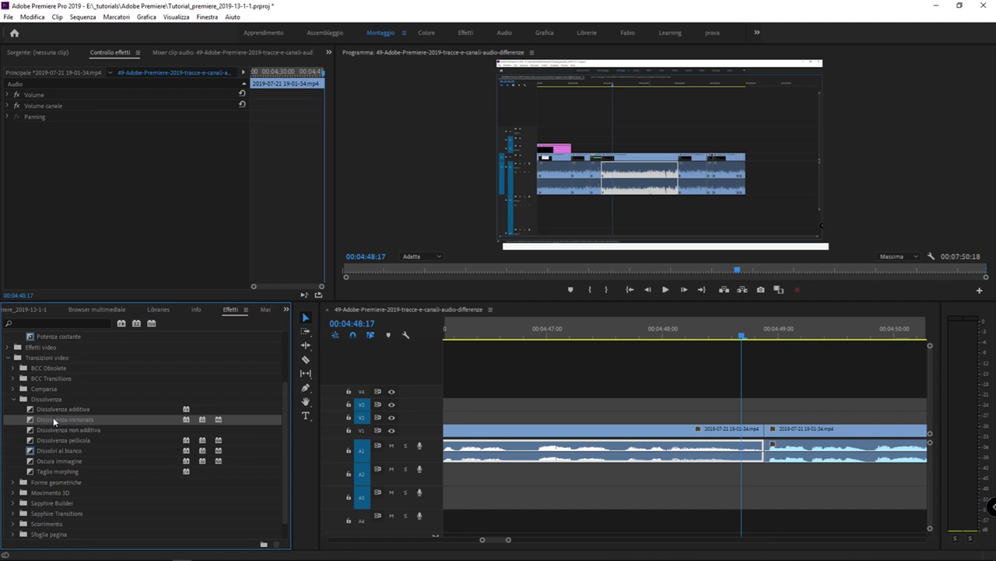
right_click(47, 418)
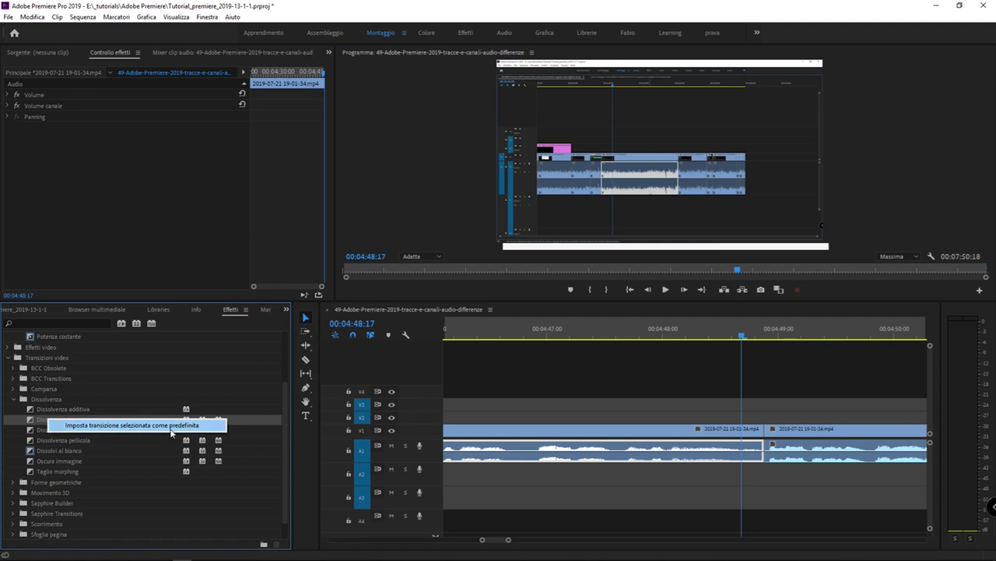
click(172, 428)
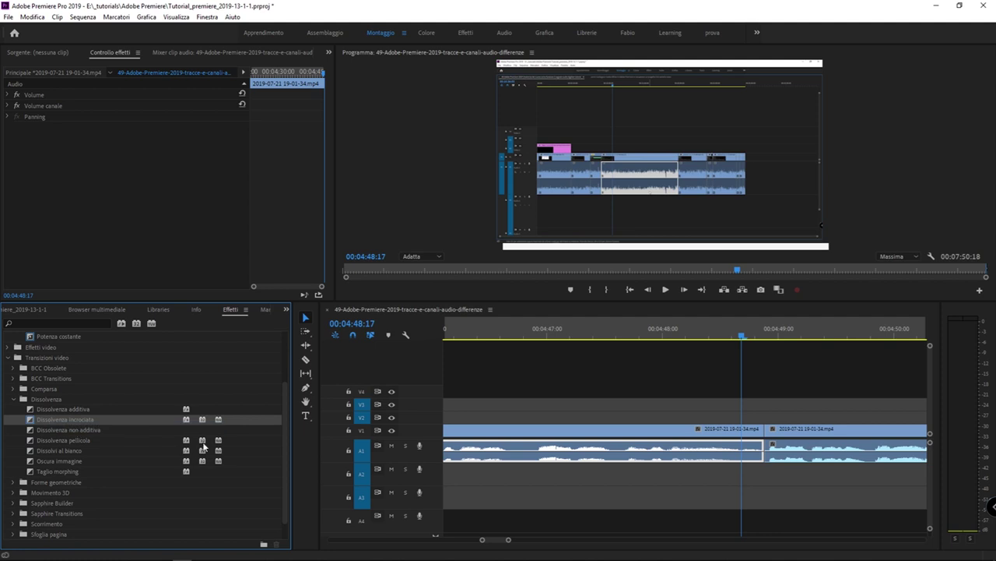